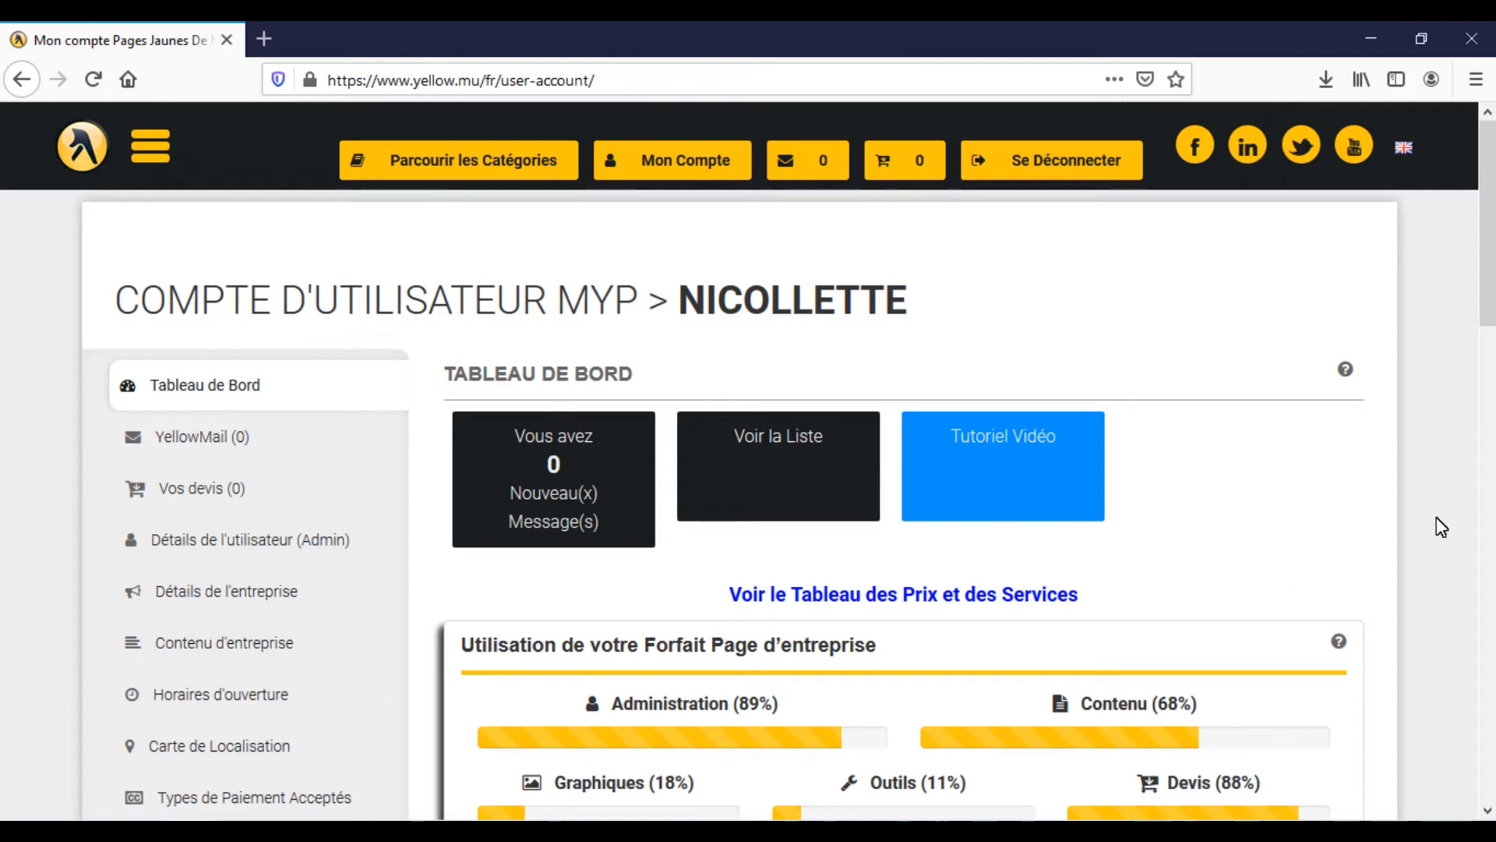
# Open the Paramètres de Devis page of the business account
pyautogui.moveTo(1492, 273); pyautogui.dragTo(1484, 528)
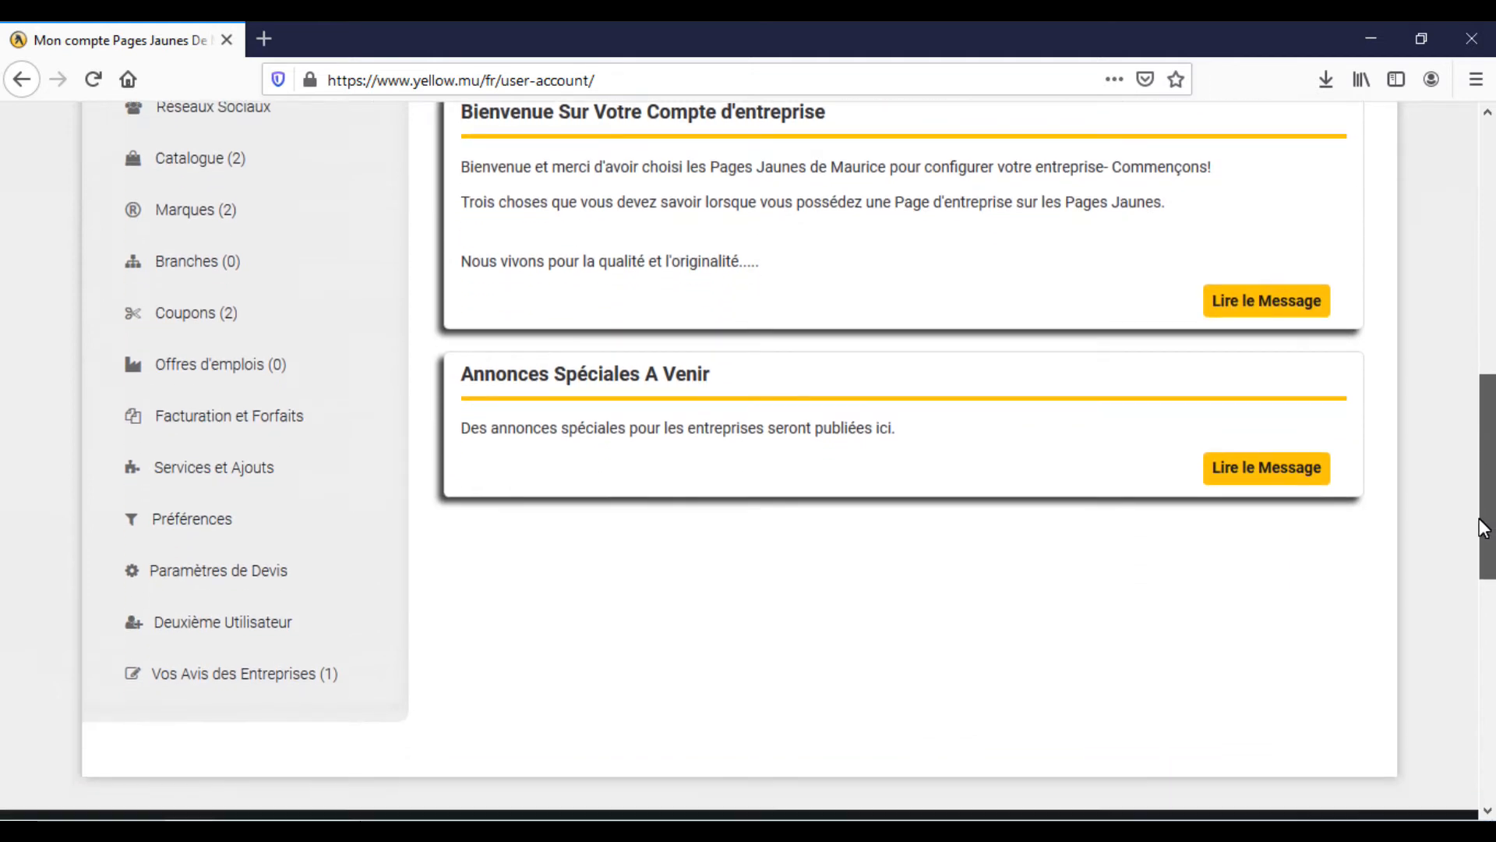
pyautogui.click(226, 567)
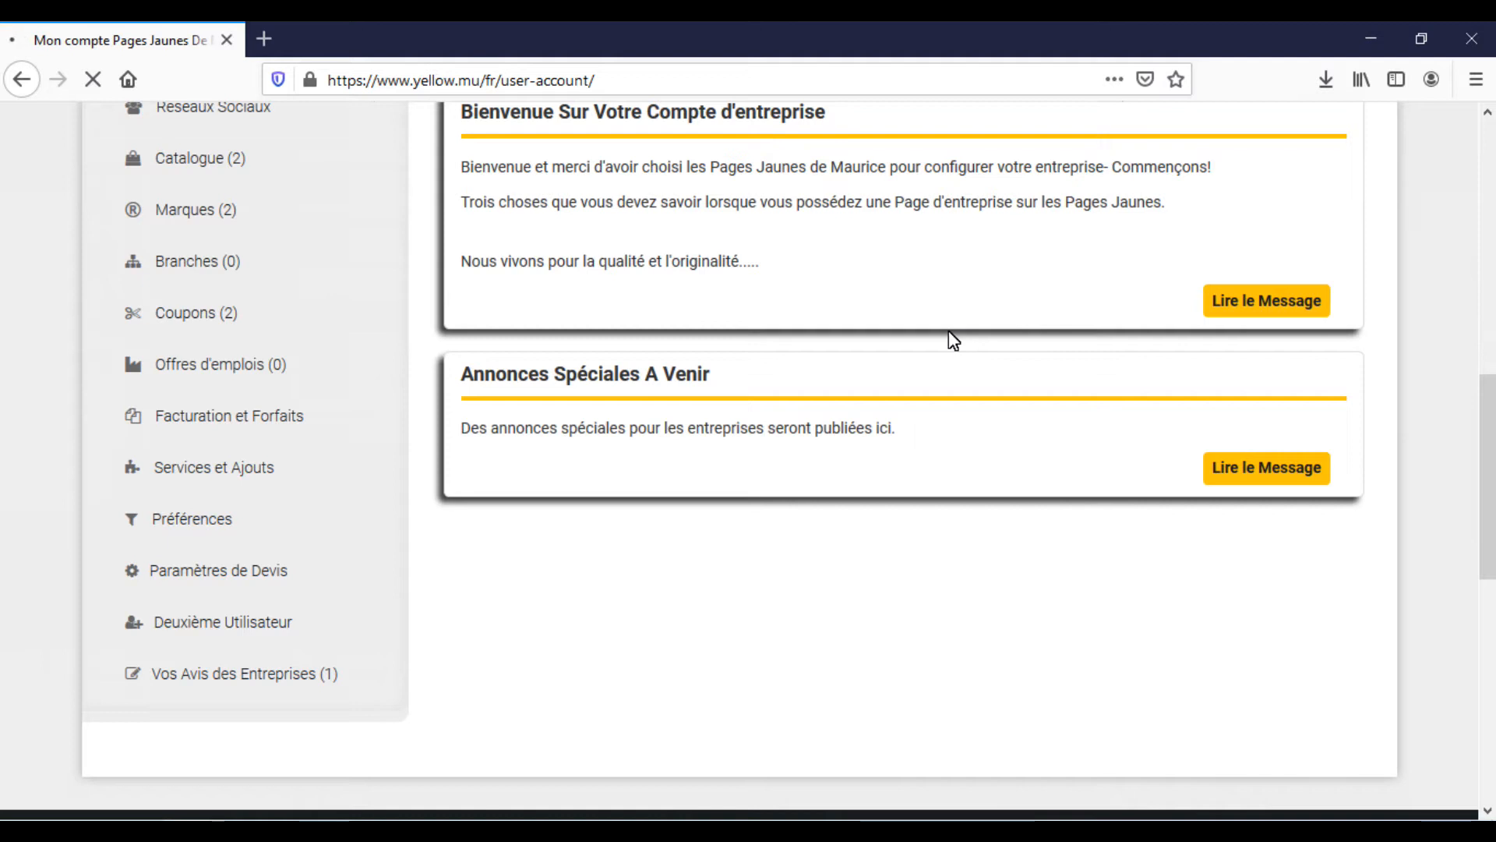
pyautogui.scroll(5, 952, 340)
pyautogui.scroll(3, 950, 334)
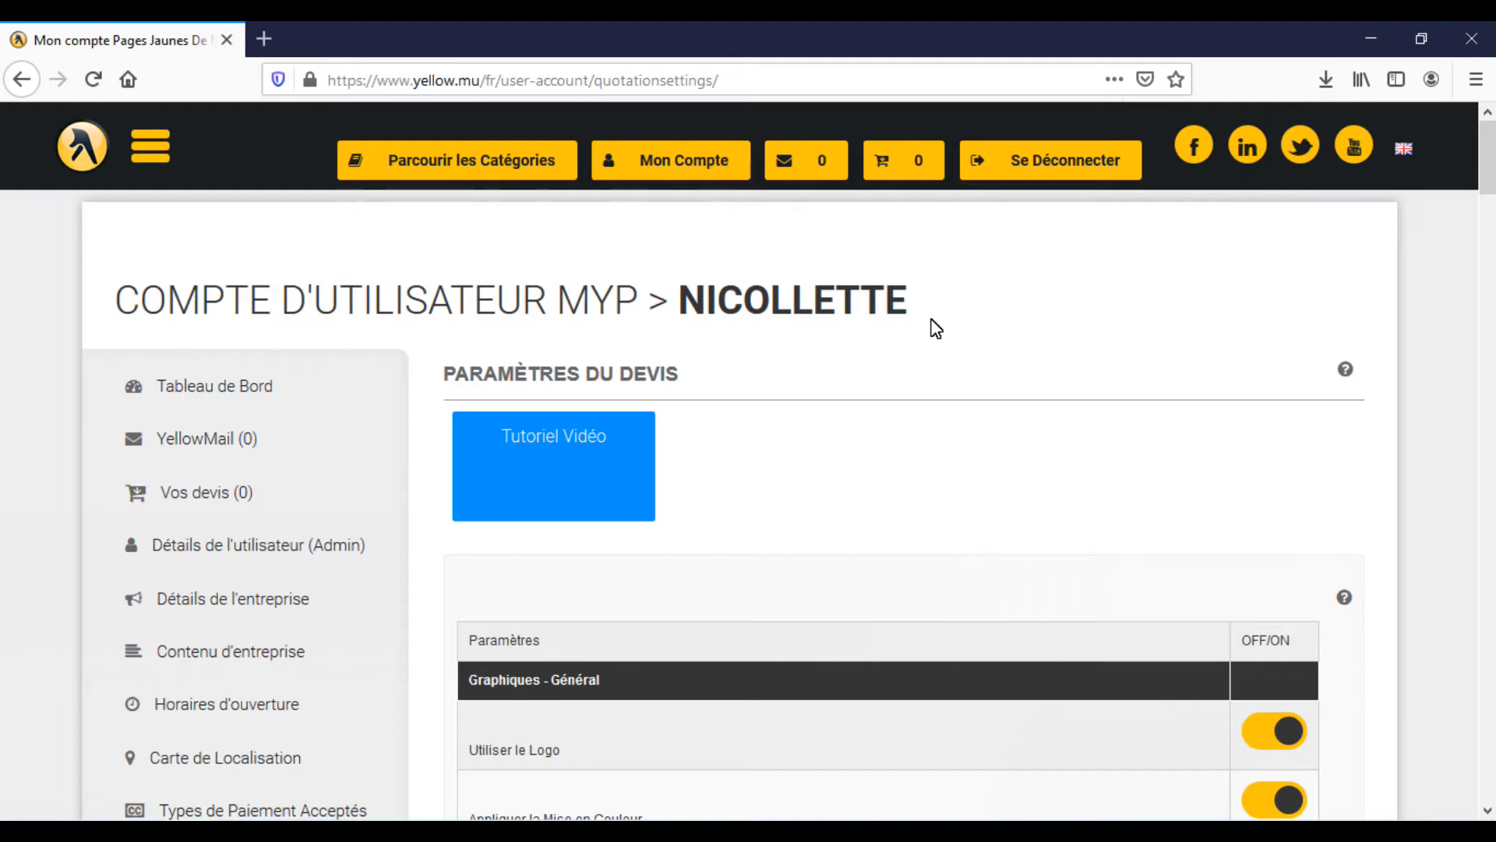
# Try the Utiliser le Logo and Appliquer le Nom Commercial settings by switching each off and back on
pyautogui.moveTo(1484, 179)
pyautogui.mouseDown()
pyautogui.moveTo(1487, 211)
pyautogui.moveTo(1485, 194)
pyautogui.mouseUp()
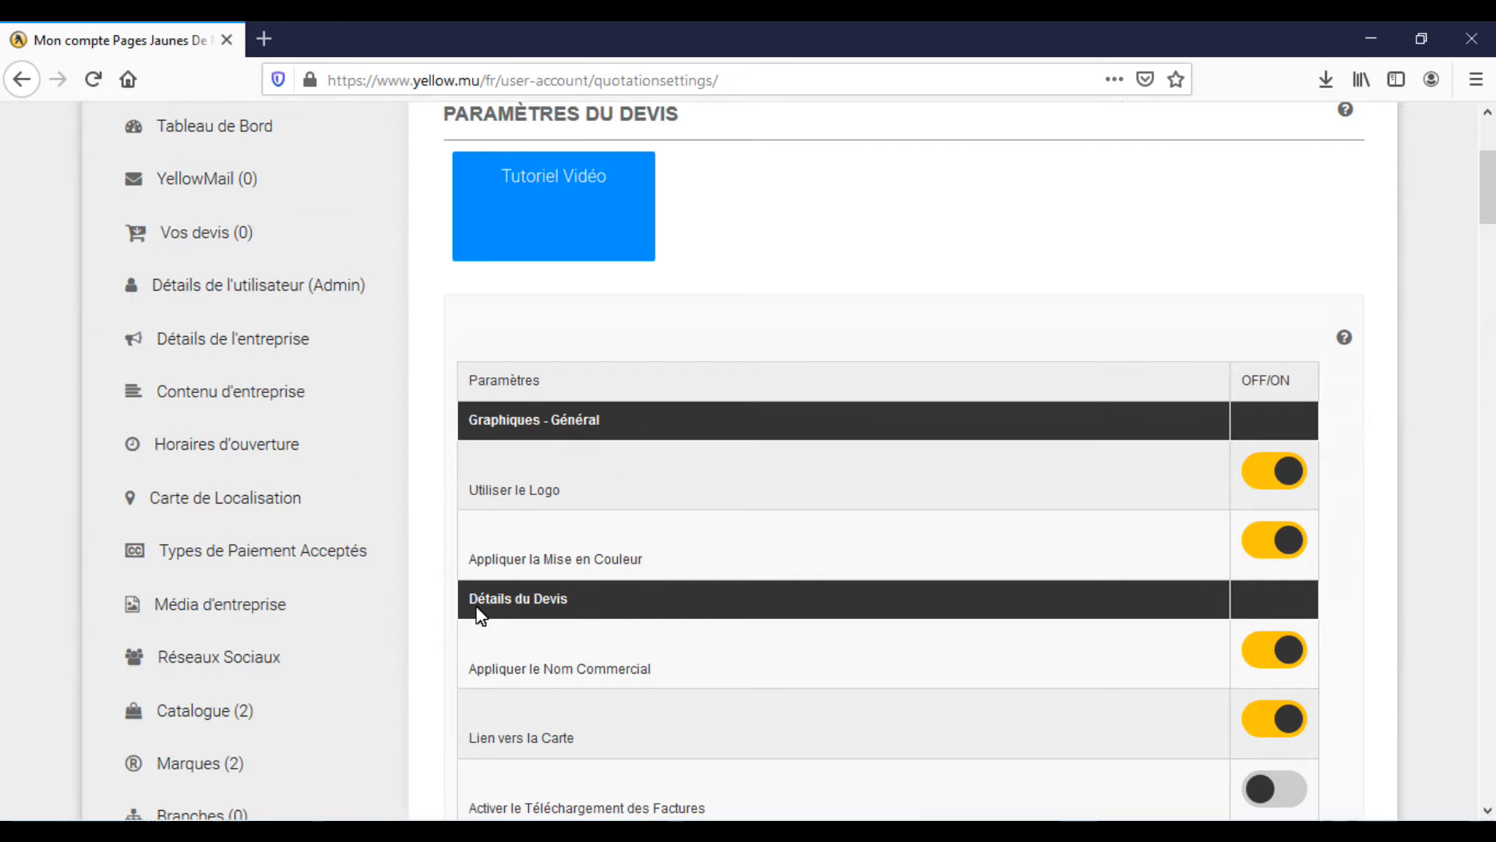
pyautogui.click(1279, 483)
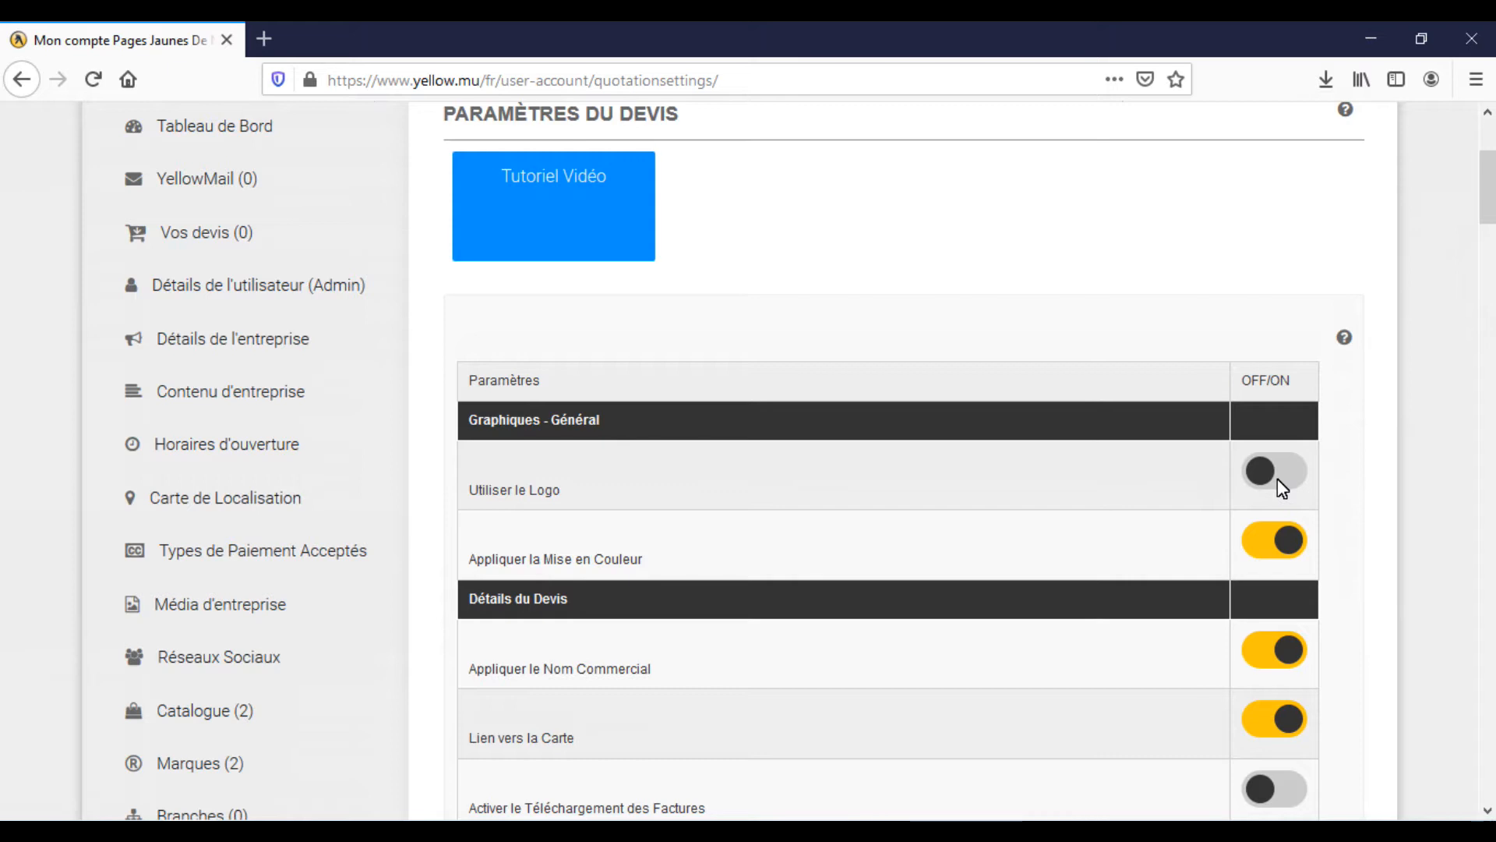
pyautogui.click(1278, 479)
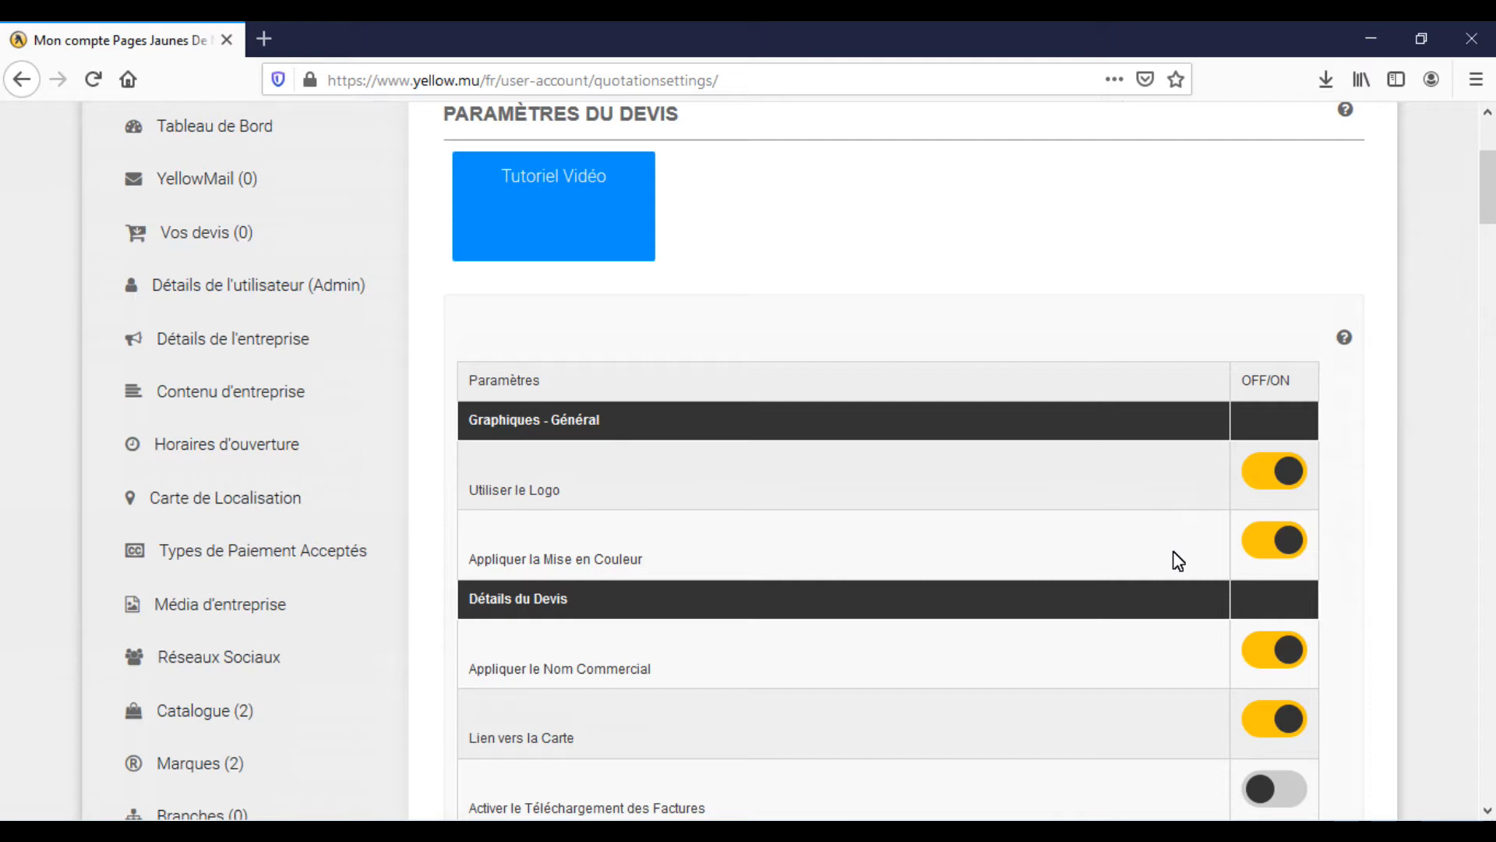
pyautogui.click(1268, 552)
pyautogui.click(1285, 657)
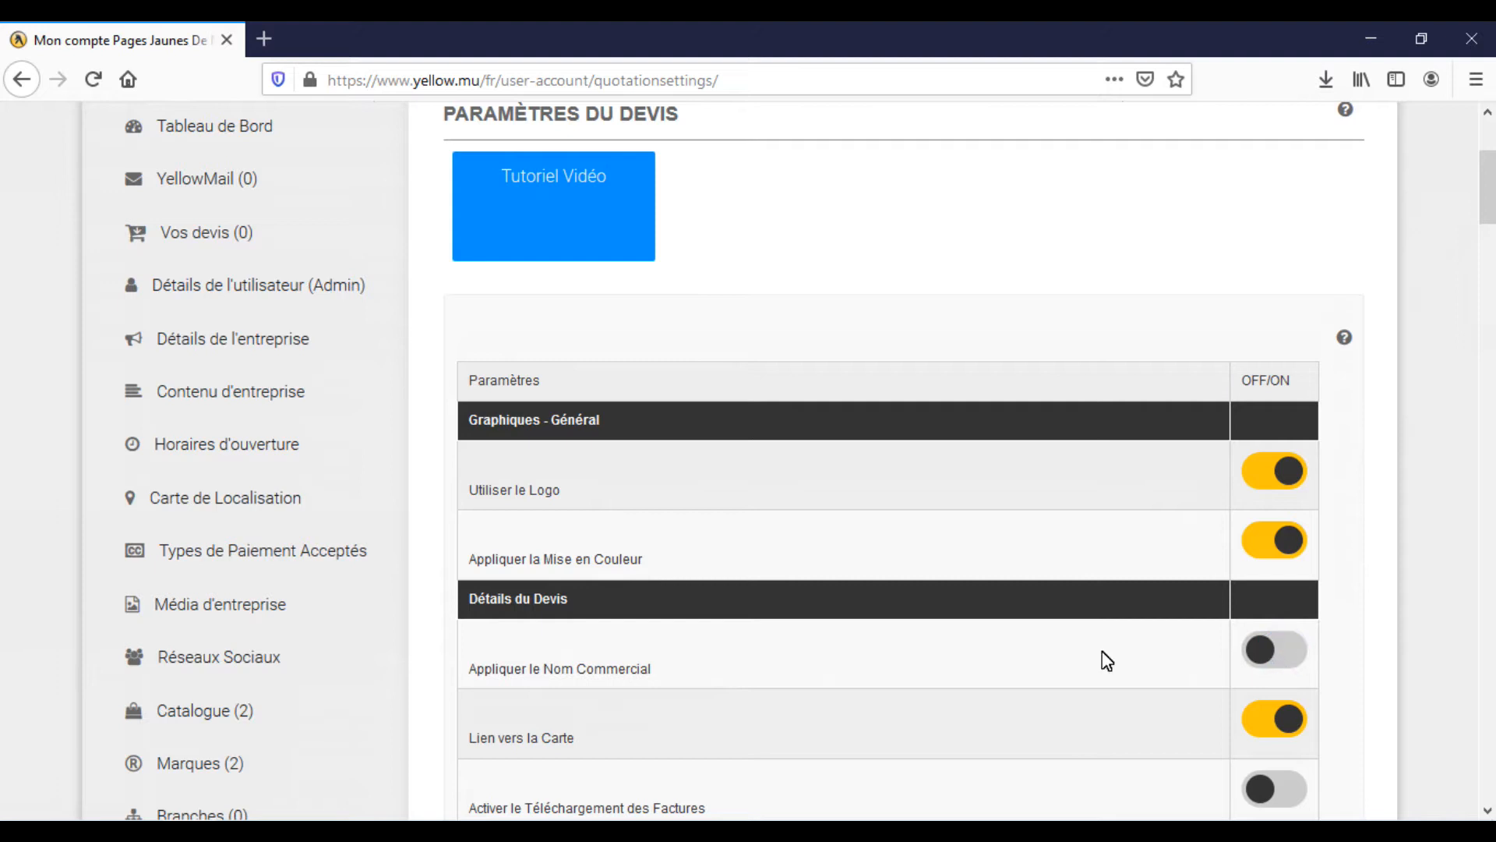
pyautogui.click(1267, 657)
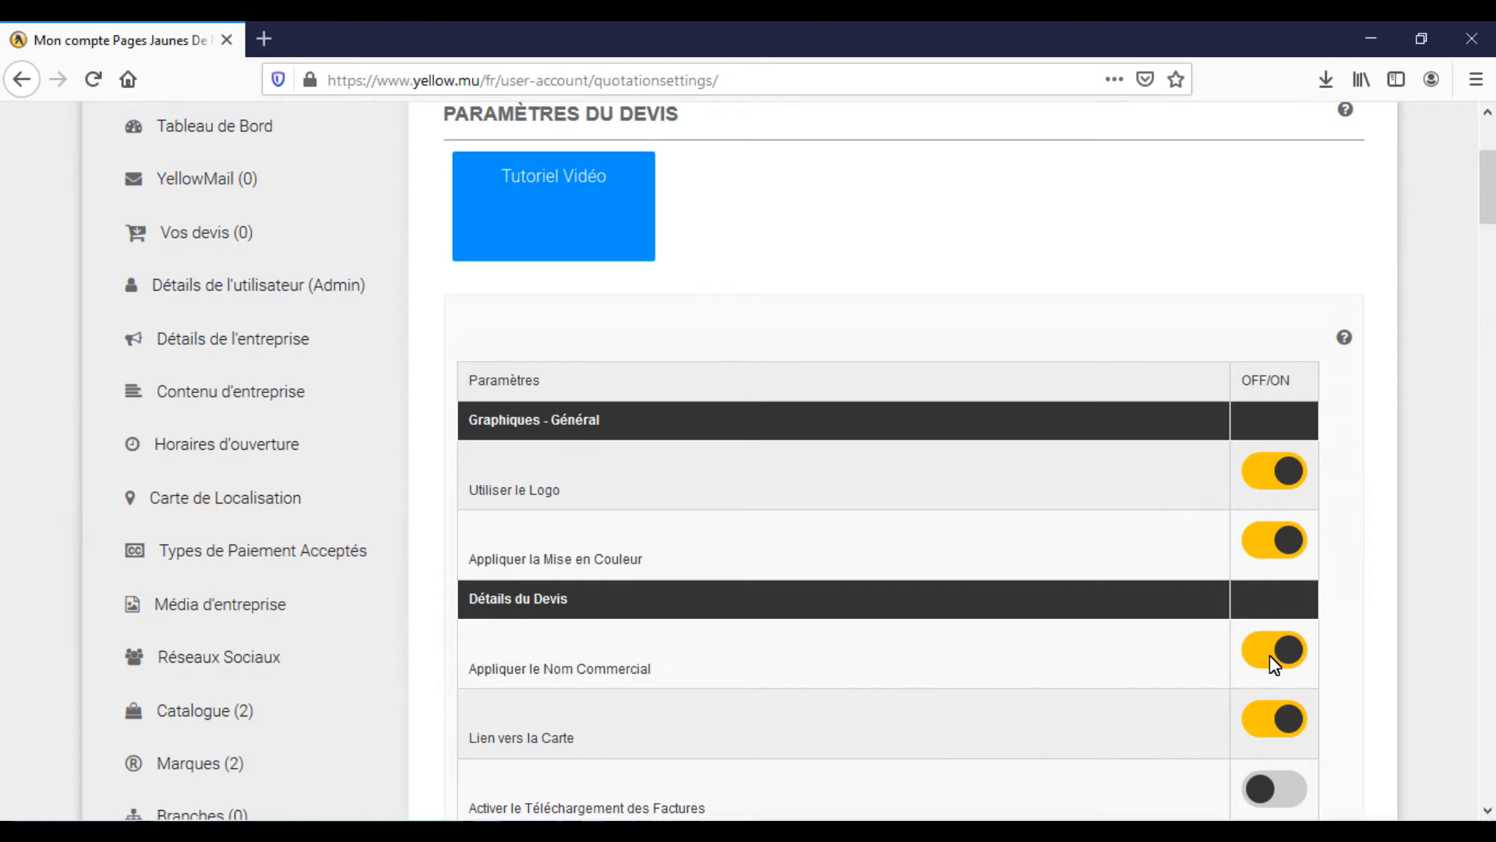
# Switch Activer le Téléchargement des Factures on and back off, and try the Délai de Livraison switch
pyautogui.scroll(-1, 1269, 655)
pyautogui.scroll(-4, 1270, 655)
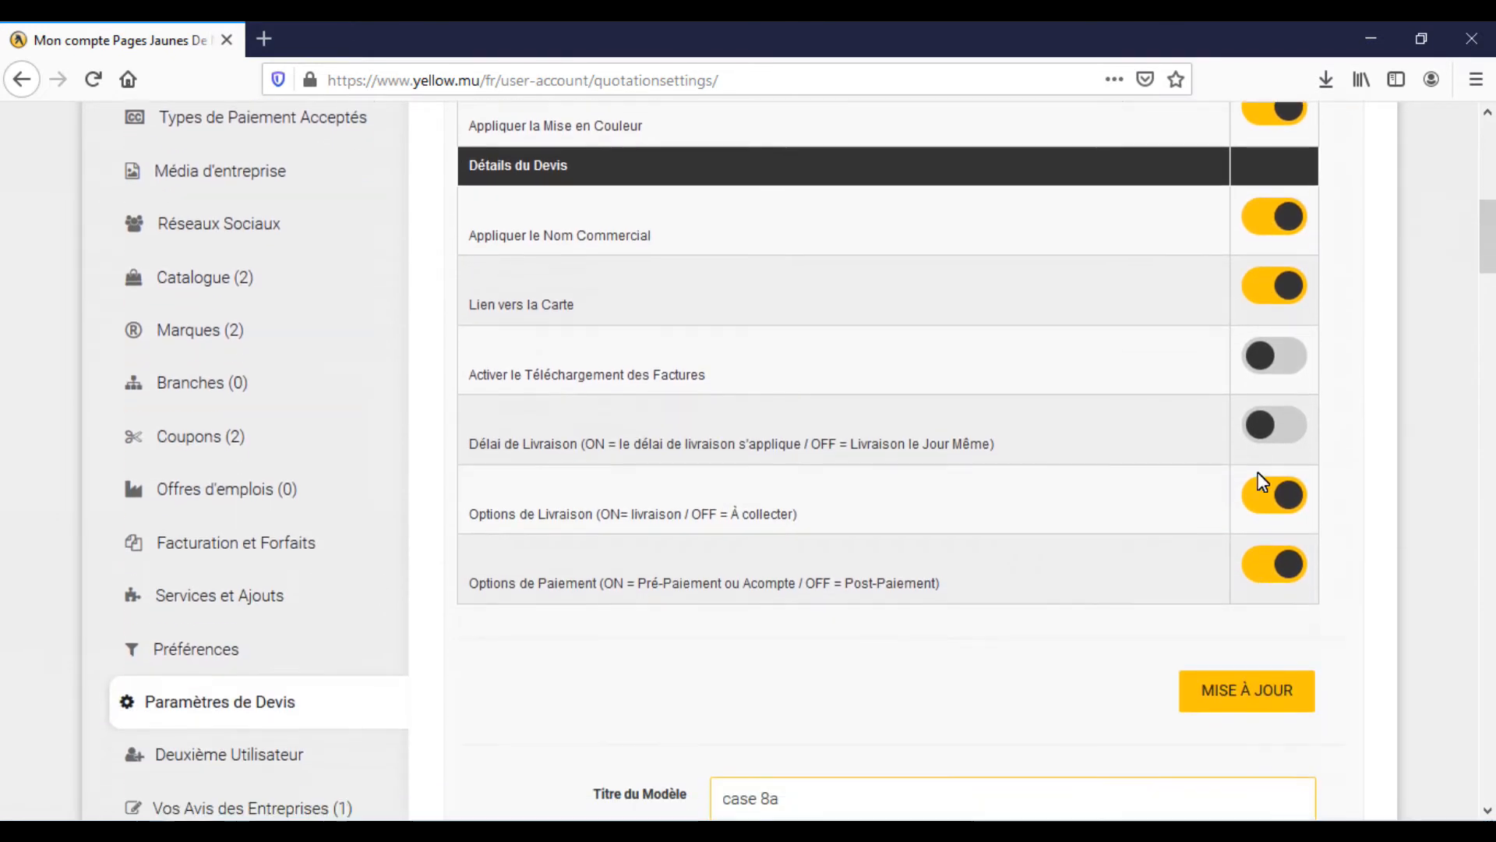
pyautogui.click(1264, 356)
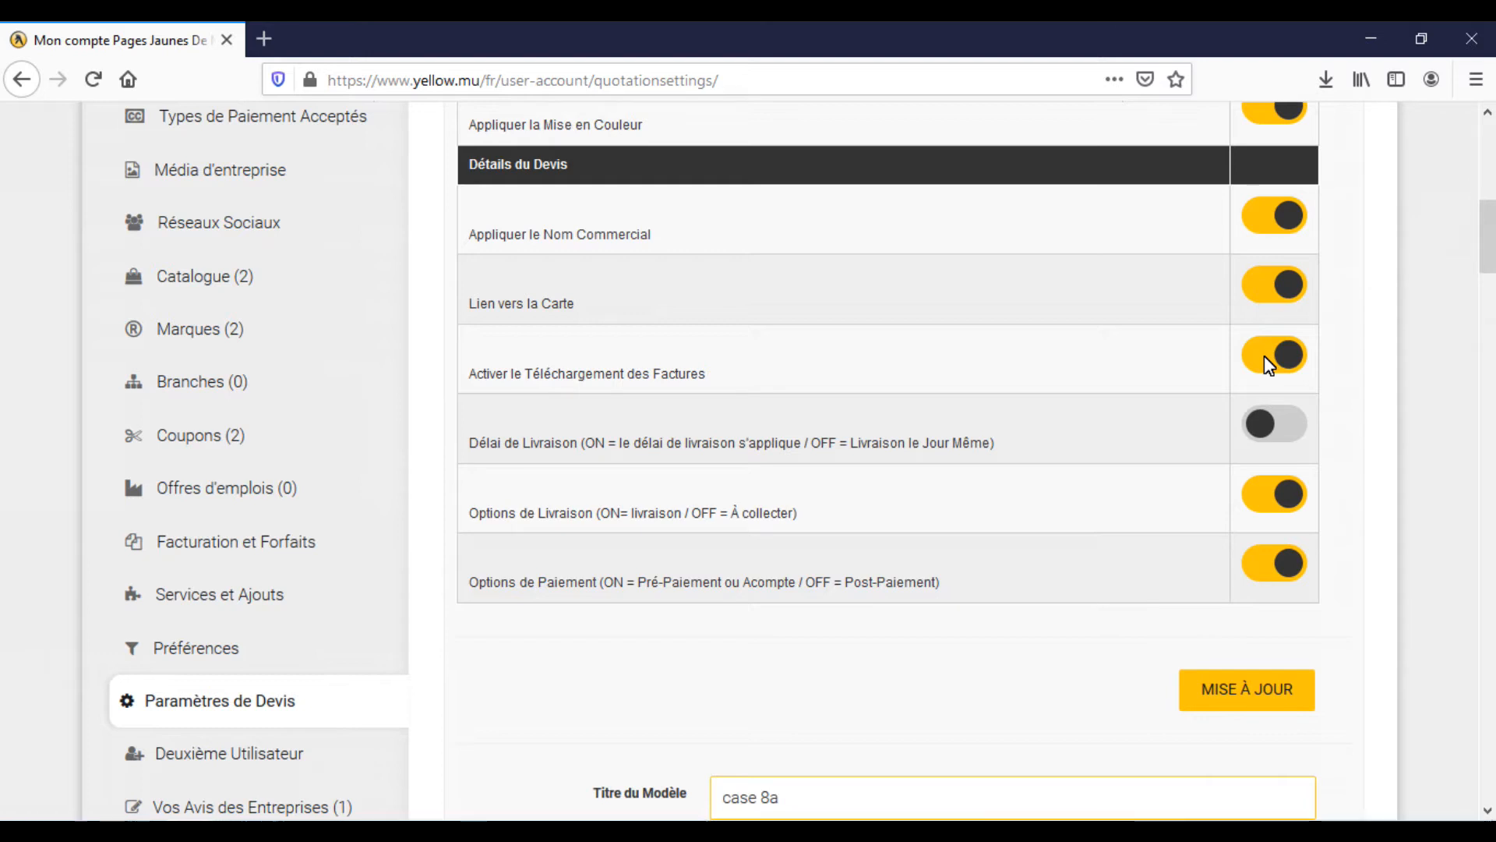
pyautogui.click(1264, 355)
pyautogui.click(1300, 429)
# Check the Livraison and Conditions de Paiement fields and switch Options de Paiement to OFF for Post-Paiement
pyautogui.moveTo(1487, 234); pyautogui.dragTo(1485, 704)
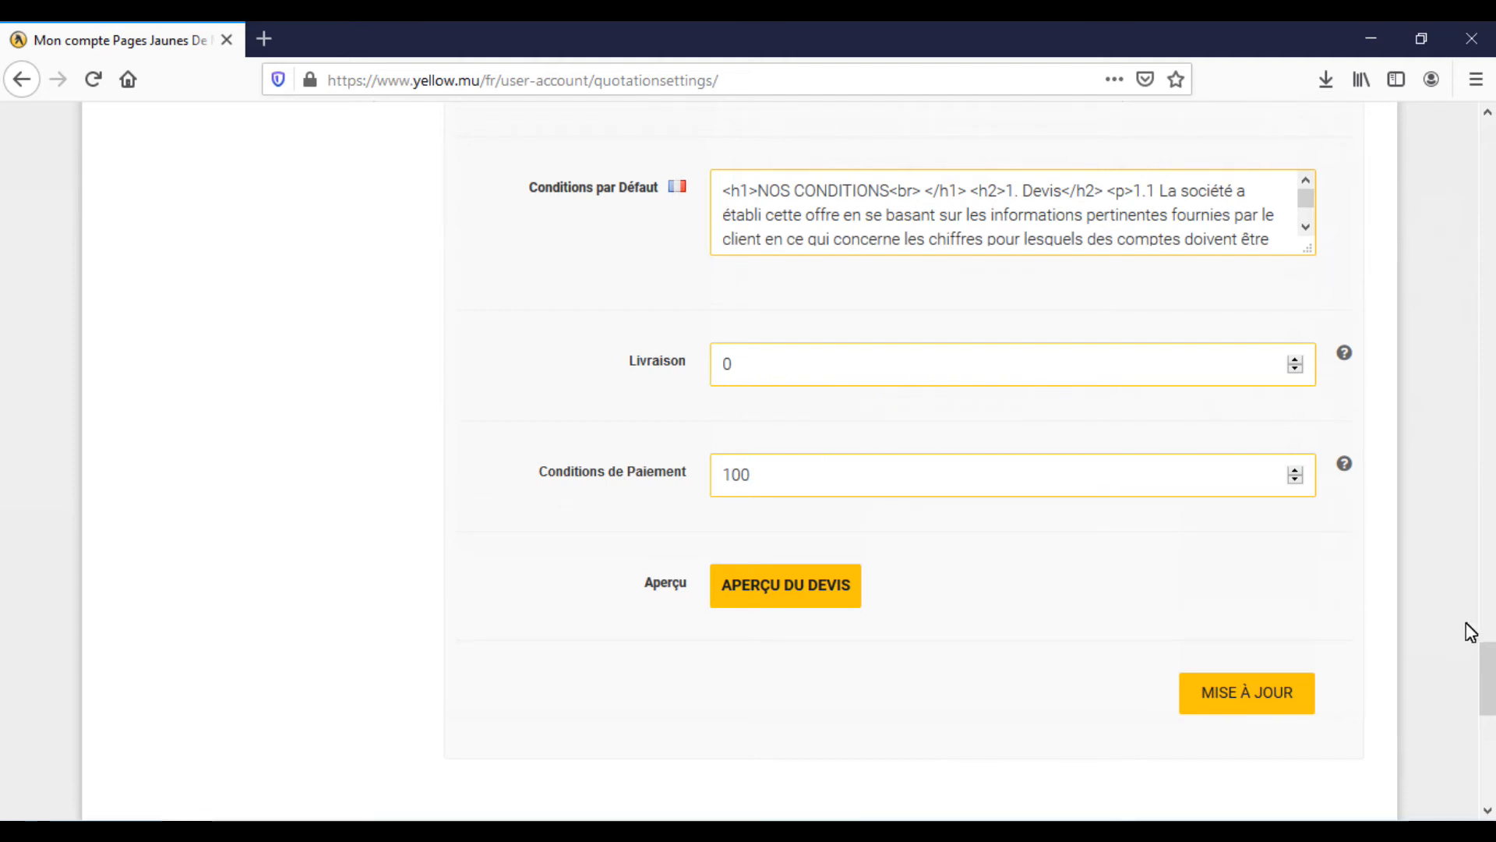
pyautogui.moveTo(1485, 678); pyautogui.dragTo(1470, 223)
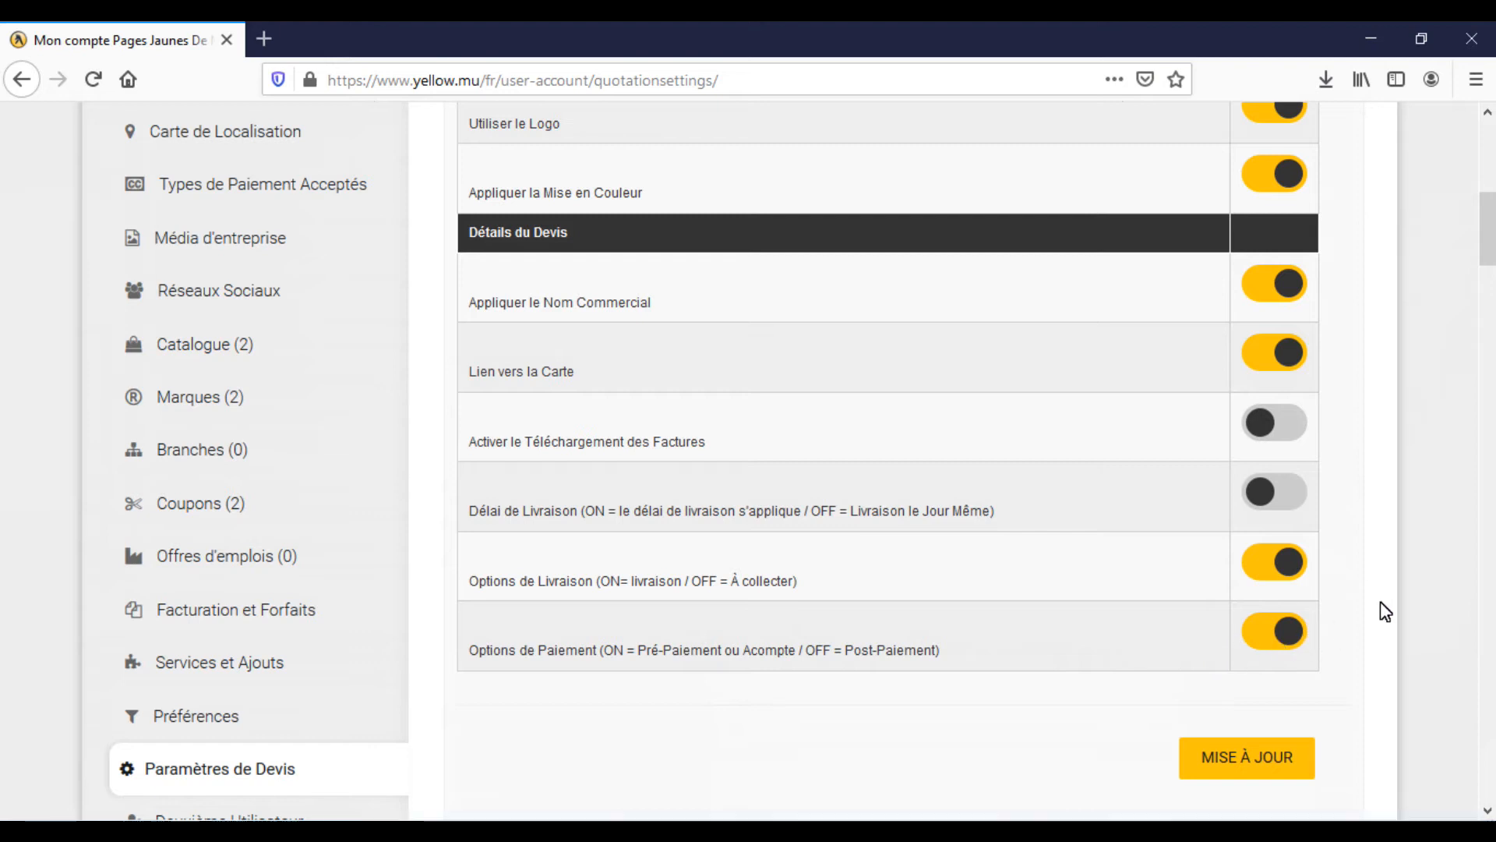
pyautogui.scroll(-15, 1490, 304)
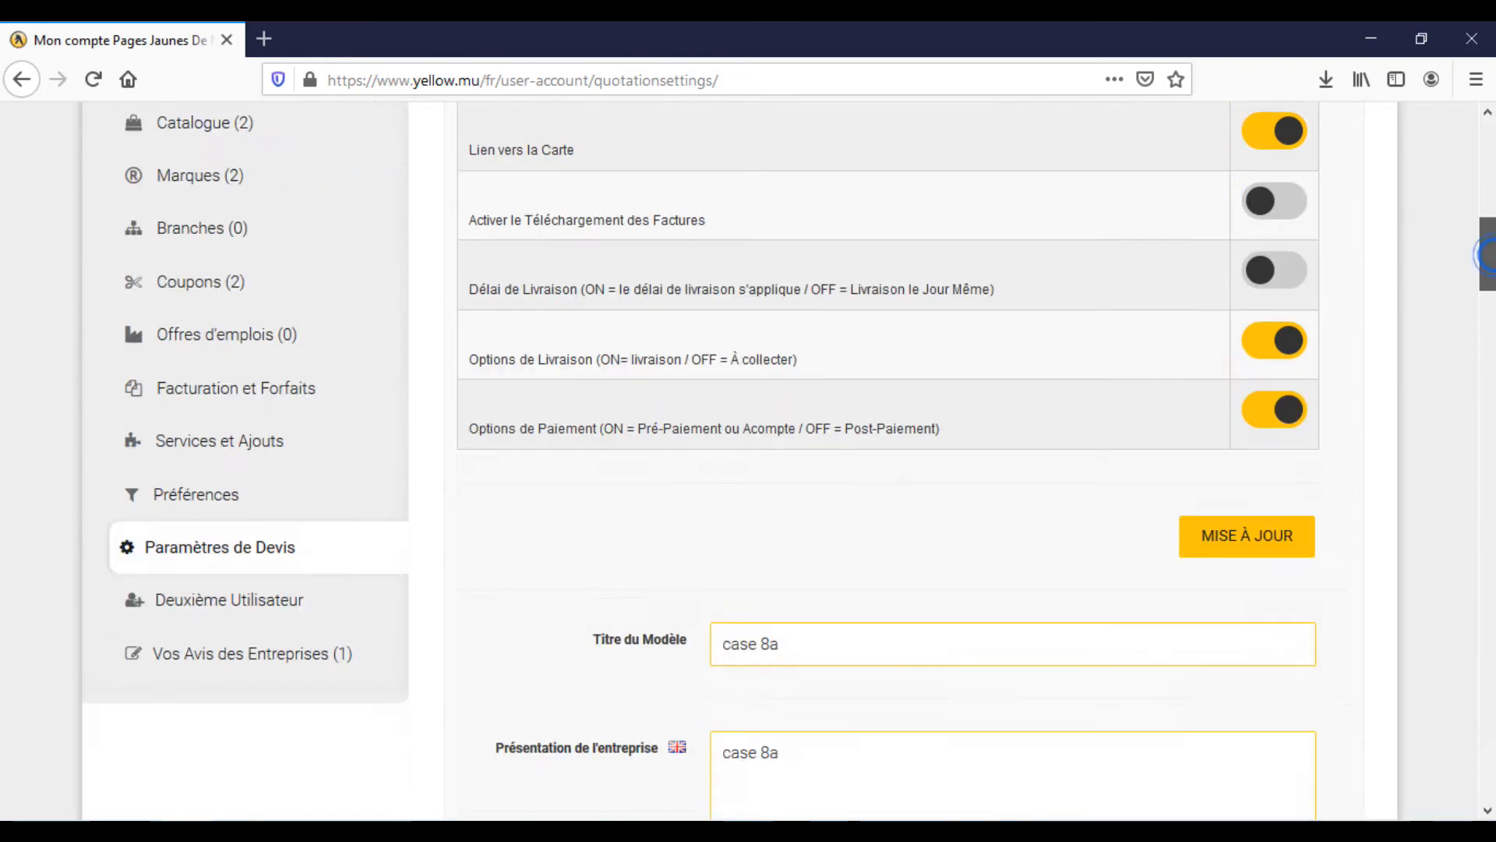
pyautogui.scroll(-10, 896, 460)
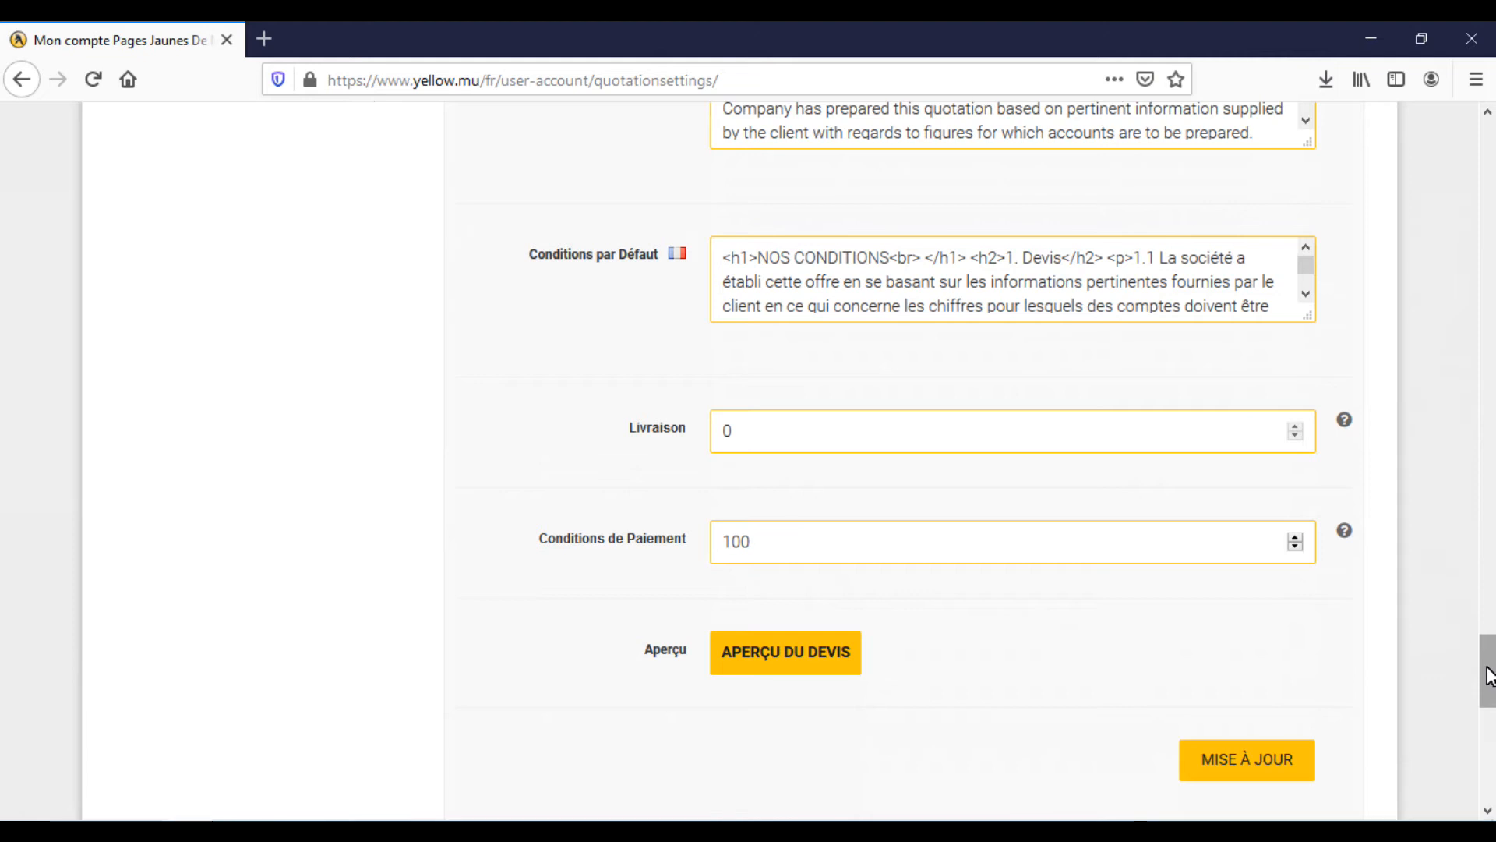
pyautogui.moveTo(1488, 675); pyautogui.dragTo(1488, 248)
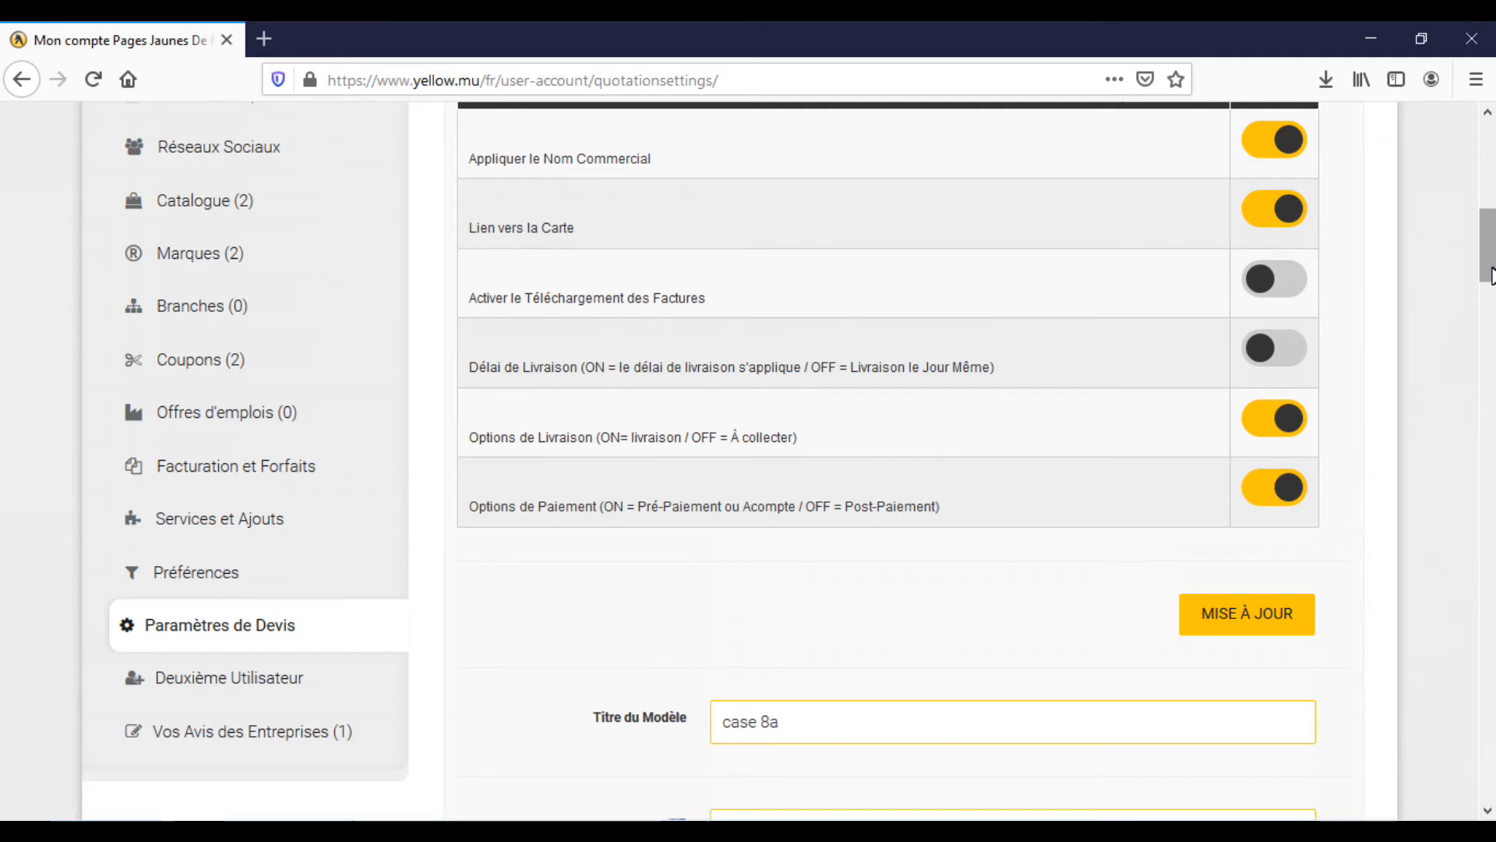
pyautogui.click(1281, 493)
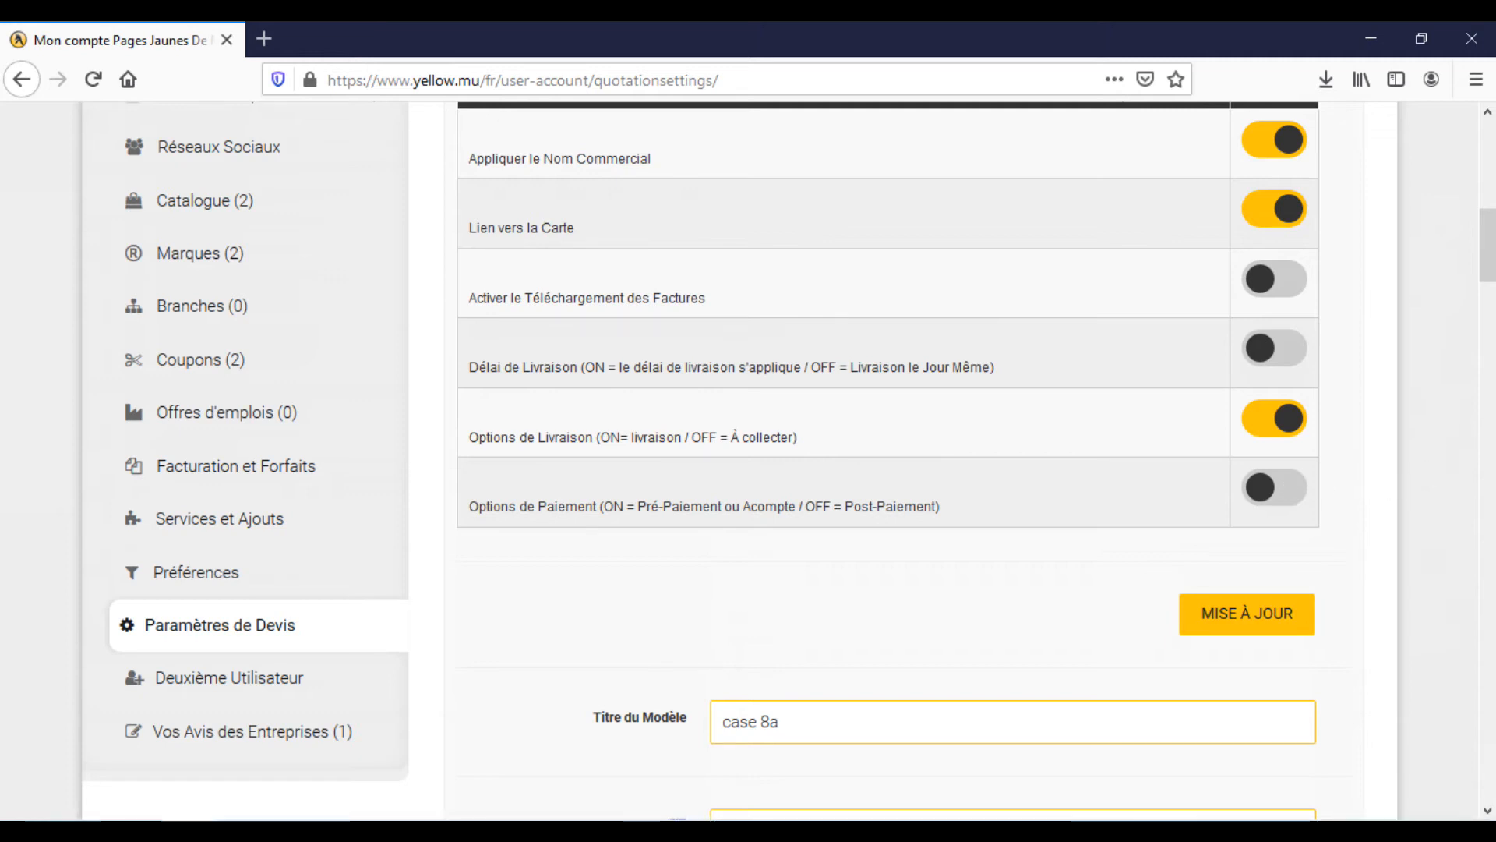
# Review the quotation template fields from Titre du Modèle through the payment descriptions and default conditions to Conditions de Paiement
pyautogui.moveTo(1489, 260); pyautogui.dragTo(1489, 341)
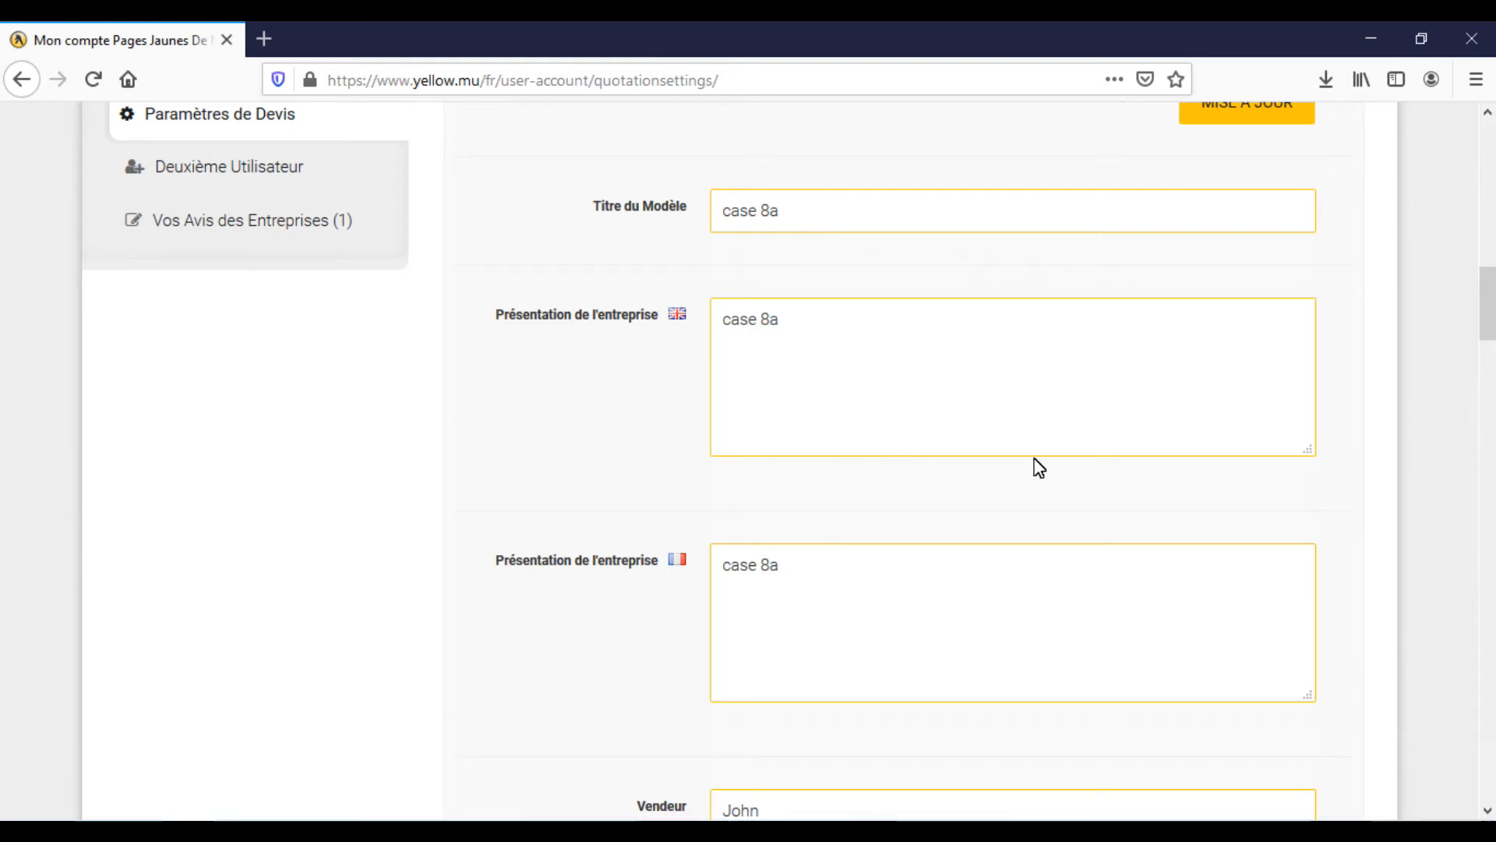
pyautogui.moveTo(1487, 337); pyautogui.dragTo(1488, 388)
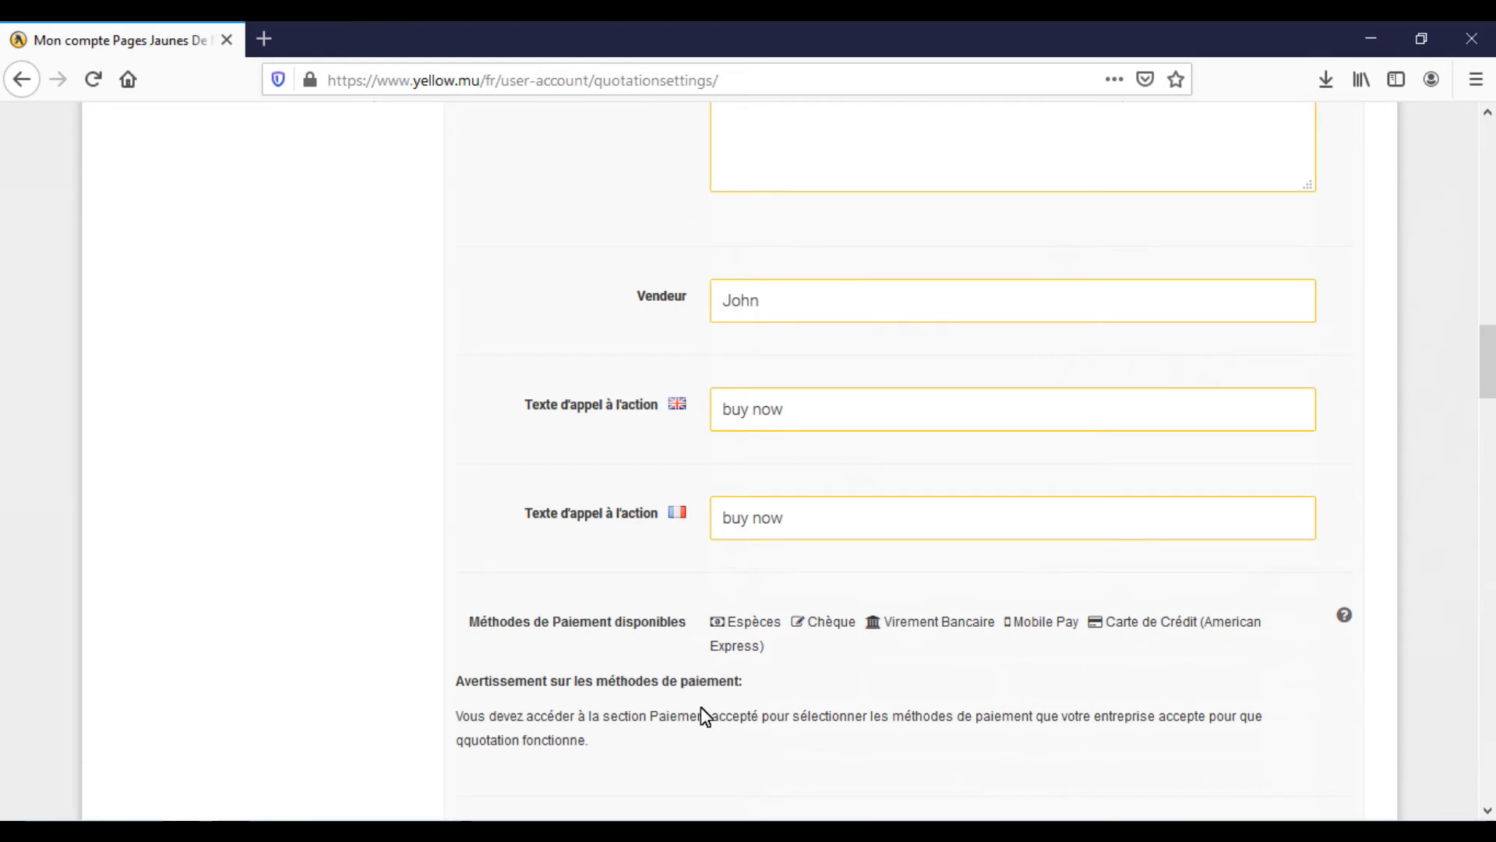
pyautogui.moveTo(1489, 347); pyautogui.dragTo(1488, 408)
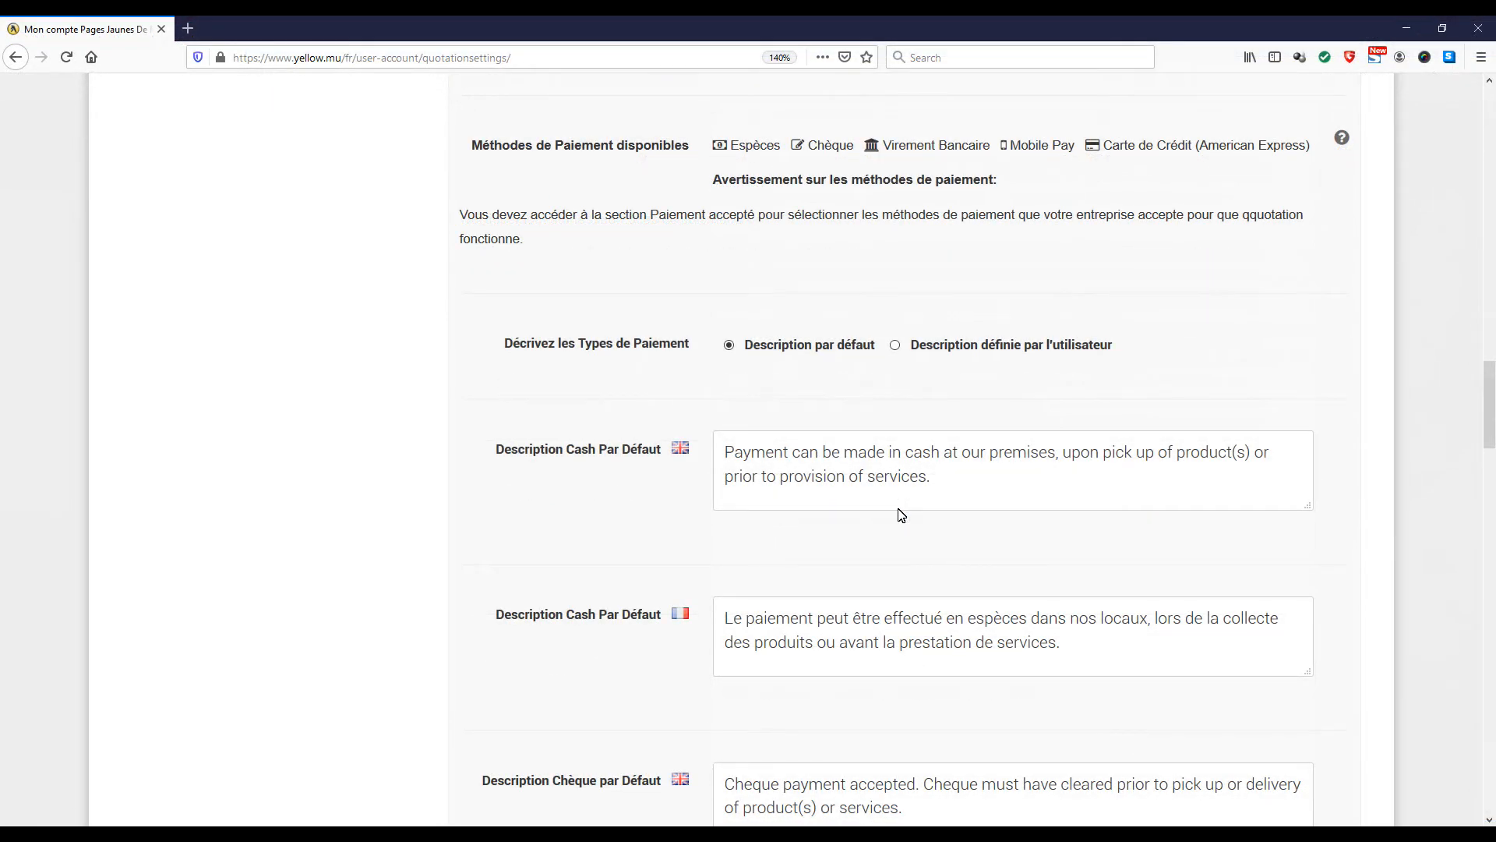
pyautogui.scroll(-10, 902, 514)
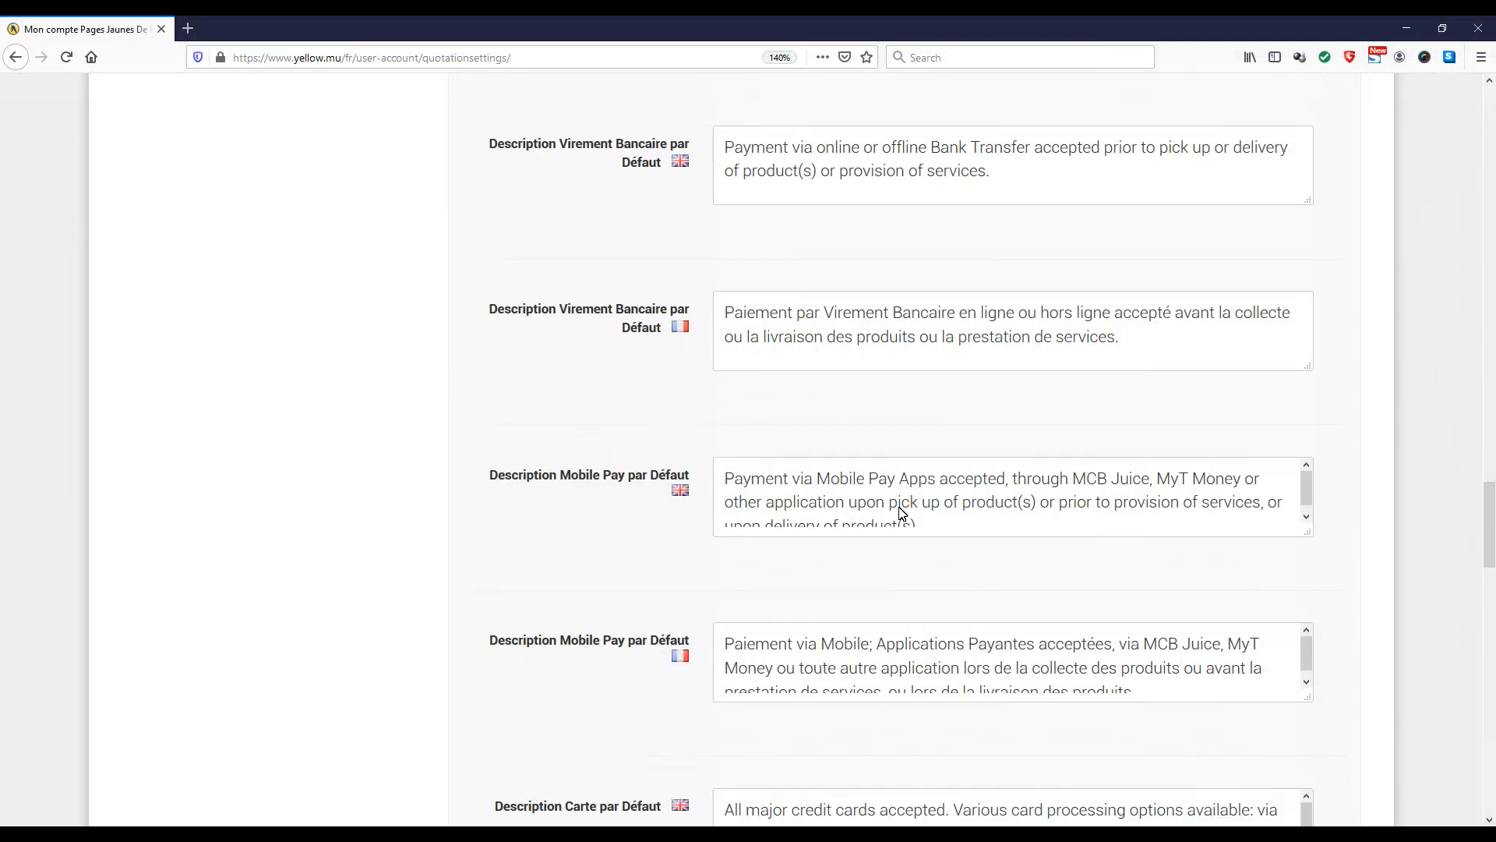
pyautogui.scroll(-8, 902, 515)
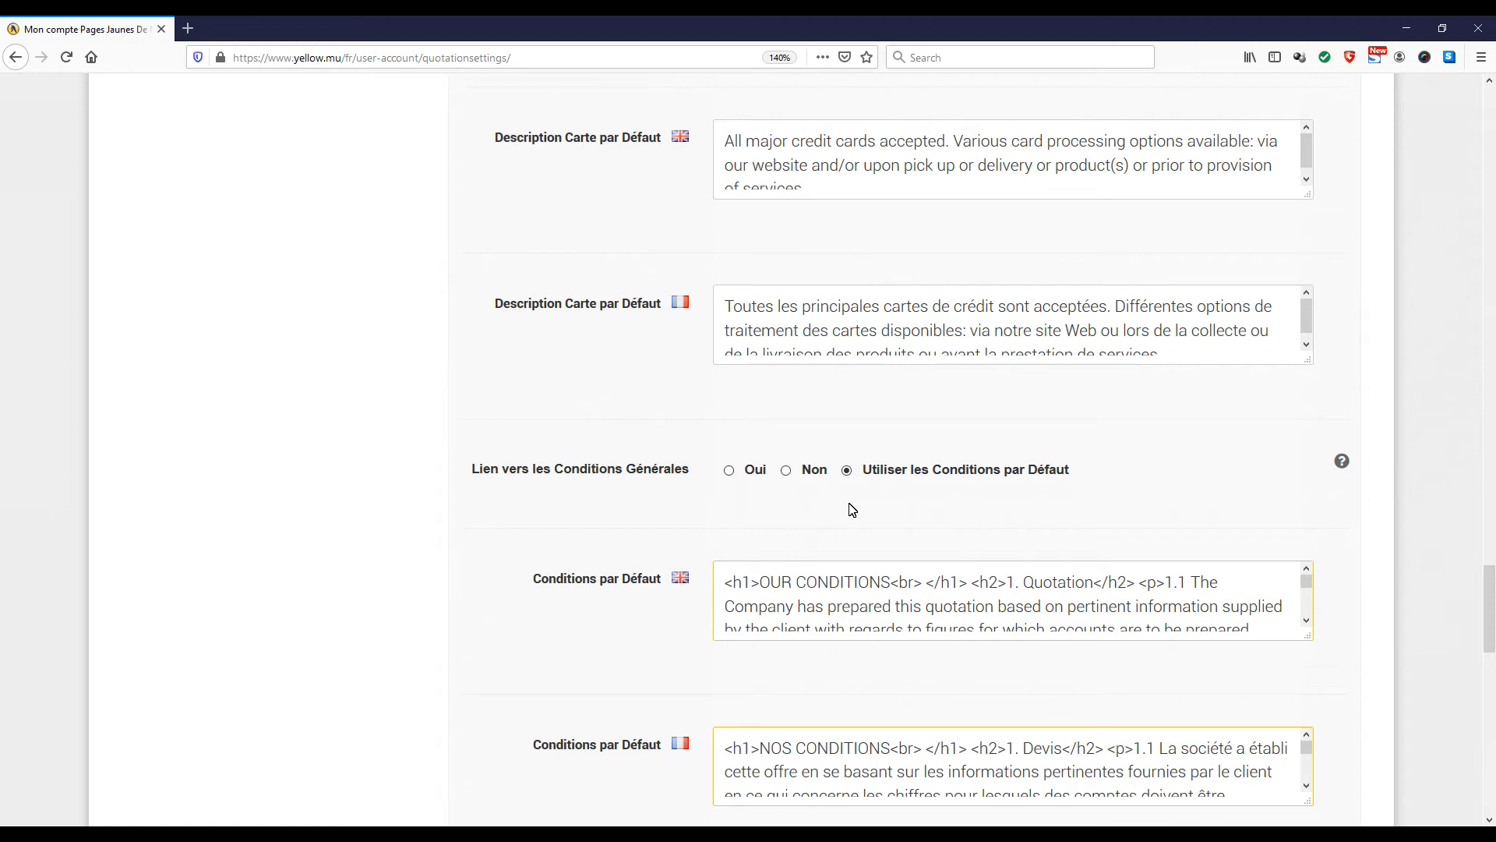
pyautogui.scroll(-6, 852, 509)
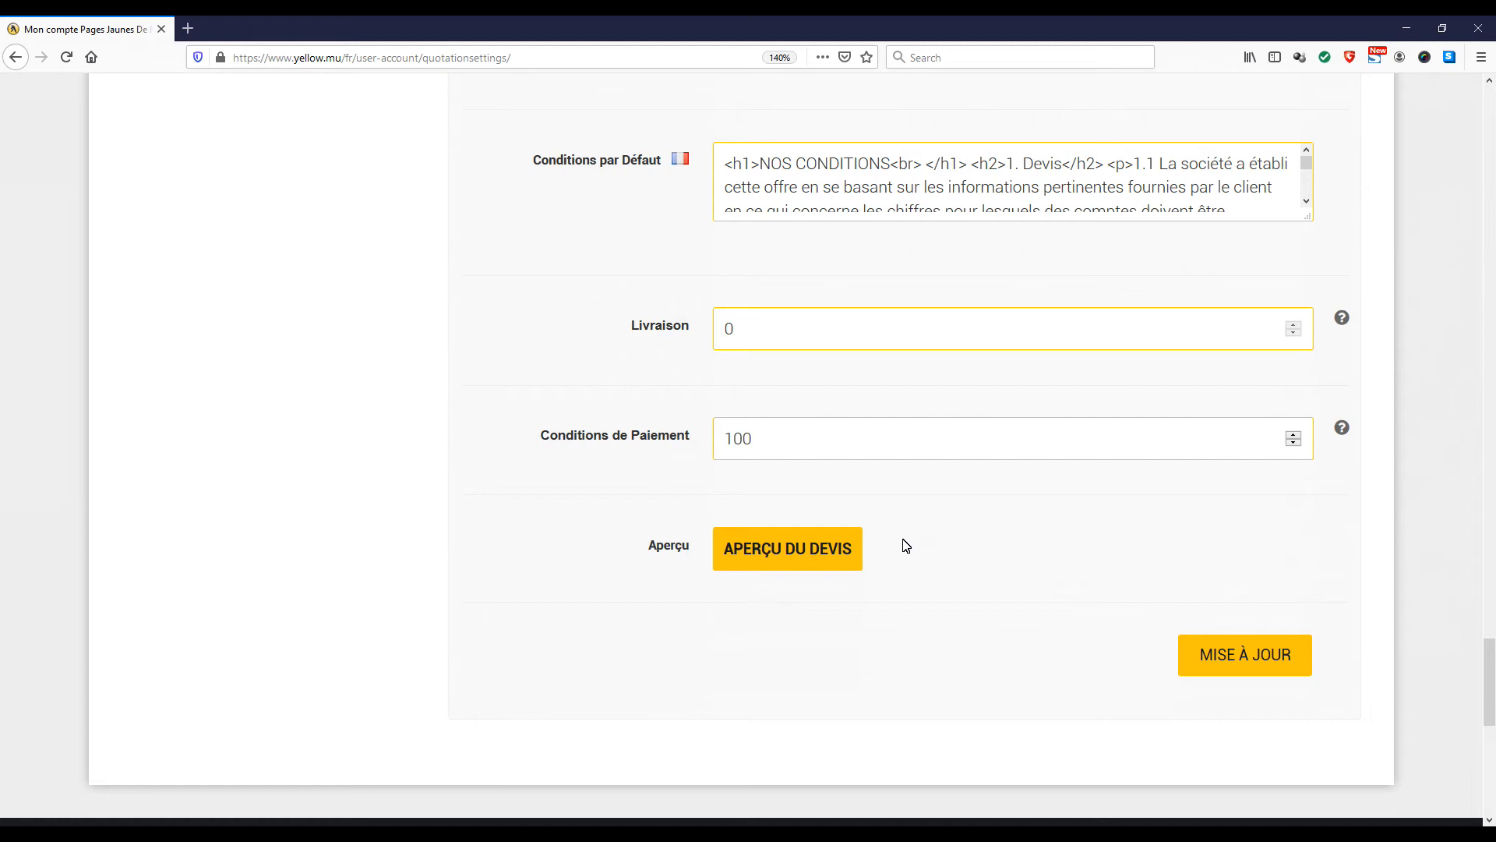
# Preview the quotation, read it from the header through the payment methods to the Conditions Générales, and close the preview
pyautogui.click(806, 550)
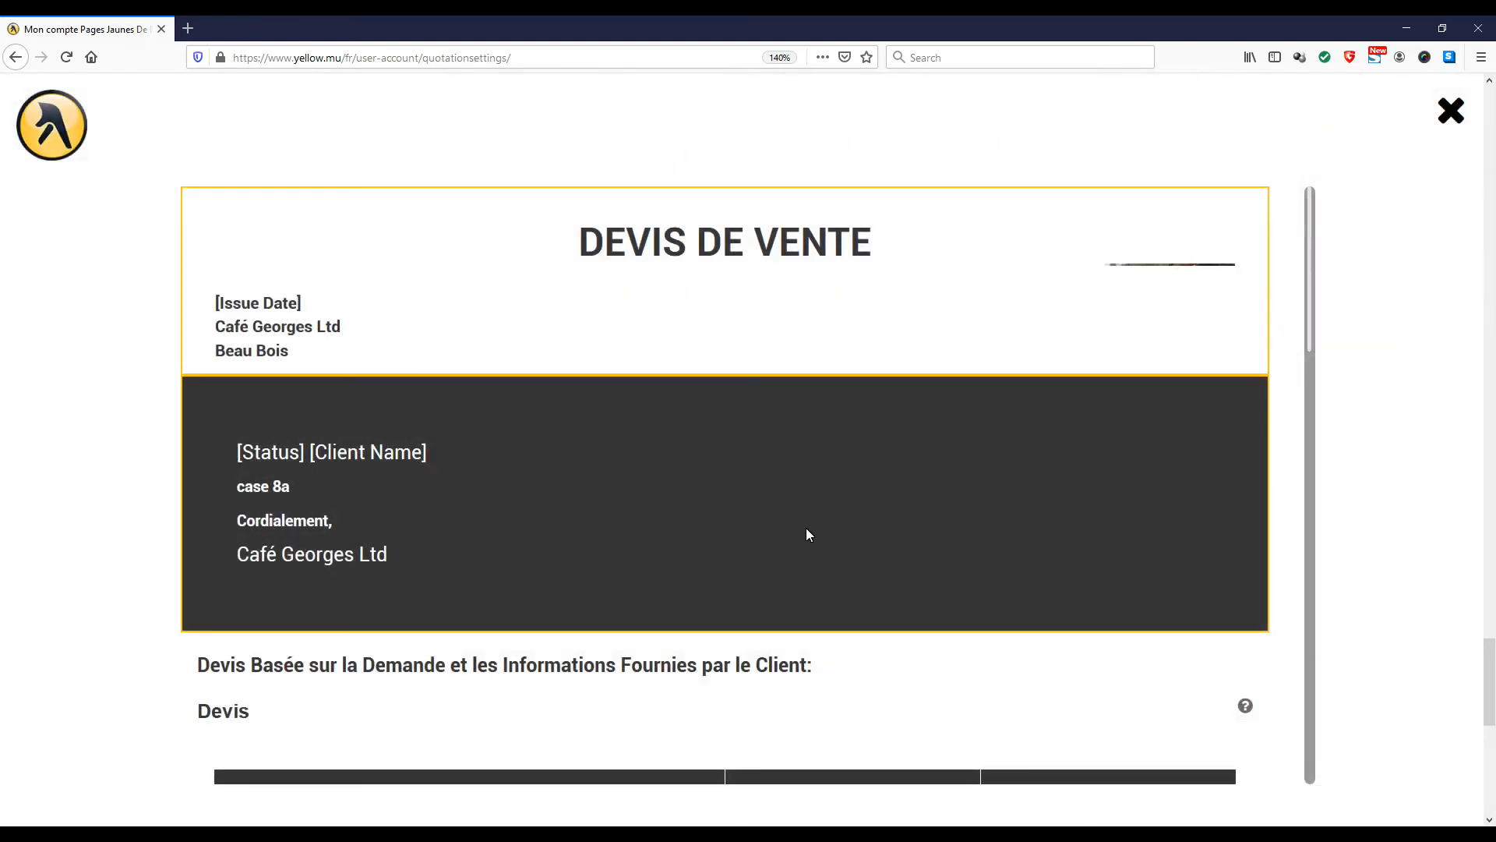
pyautogui.scroll(-2, 825, 427)
pyautogui.scroll(2, 825, 427)
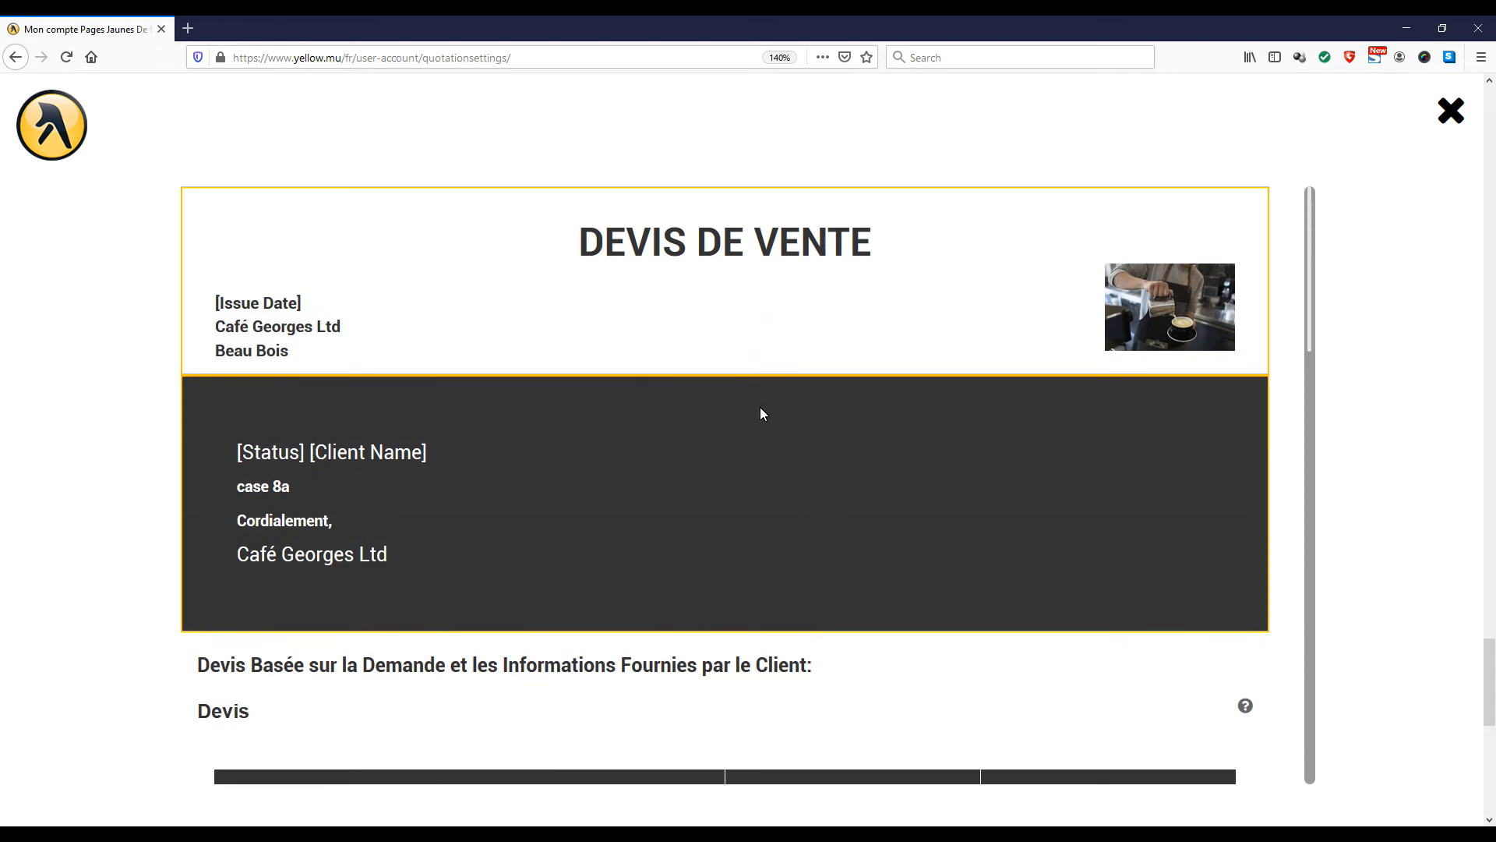
pyautogui.scroll(-3, 761, 407)
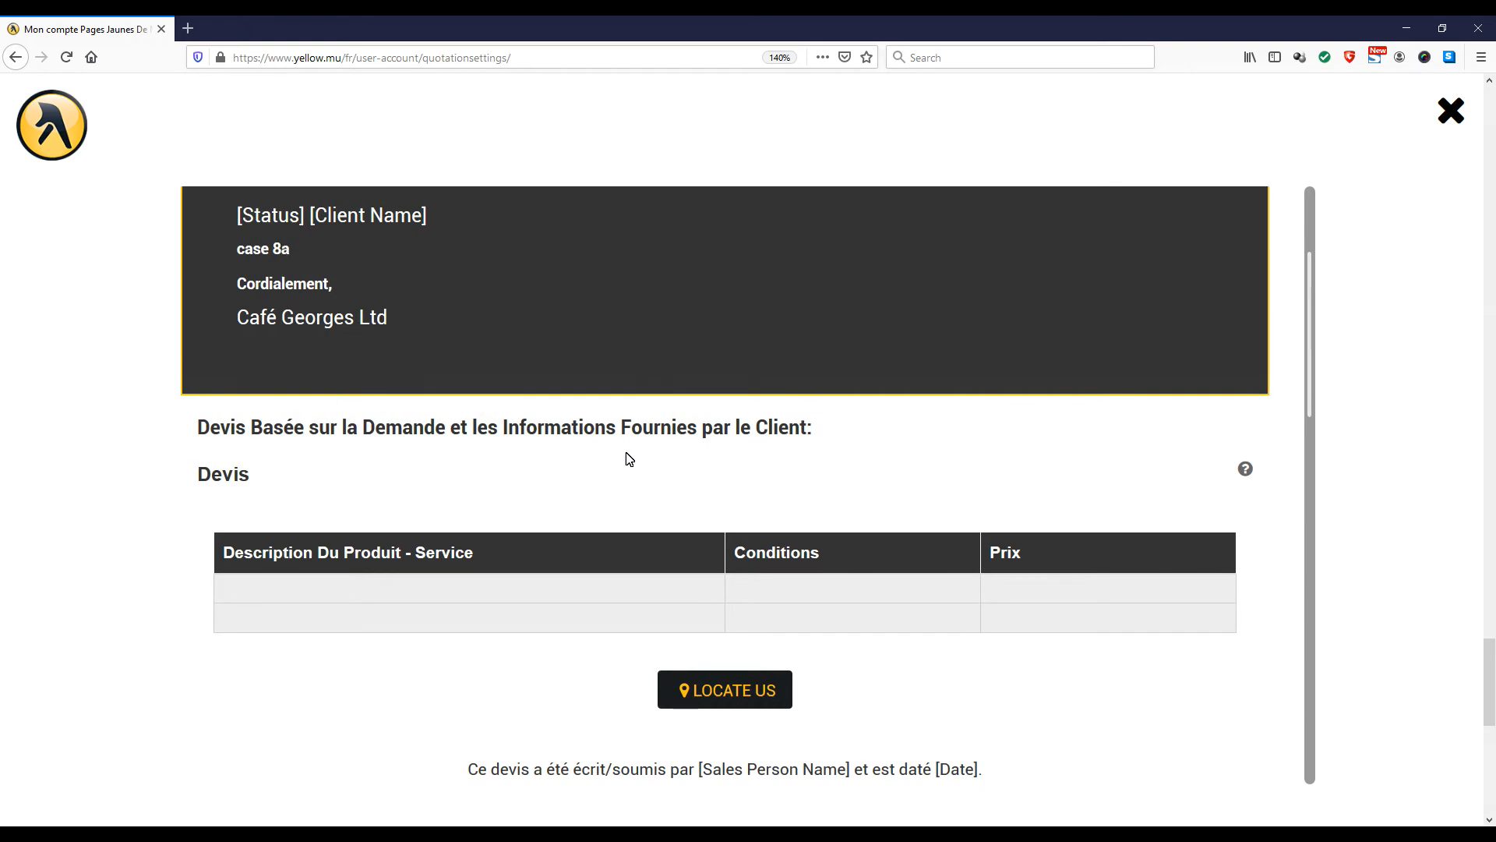
pyautogui.scroll(-2, 661, 429)
pyautogui.scroll(-6, 661, 428)
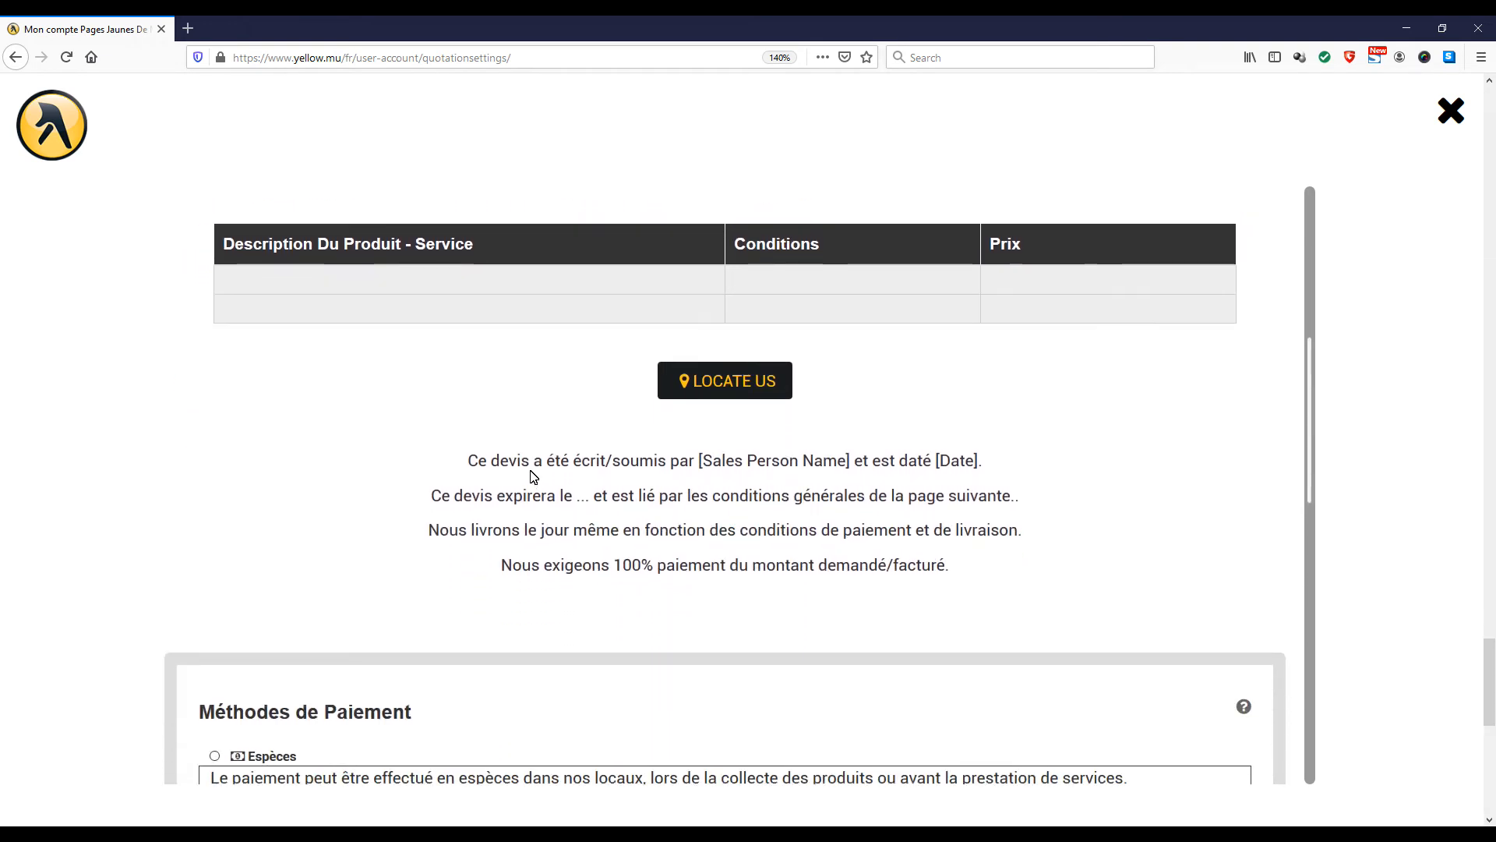
pyautogui.scroll(-5, 535, 474)
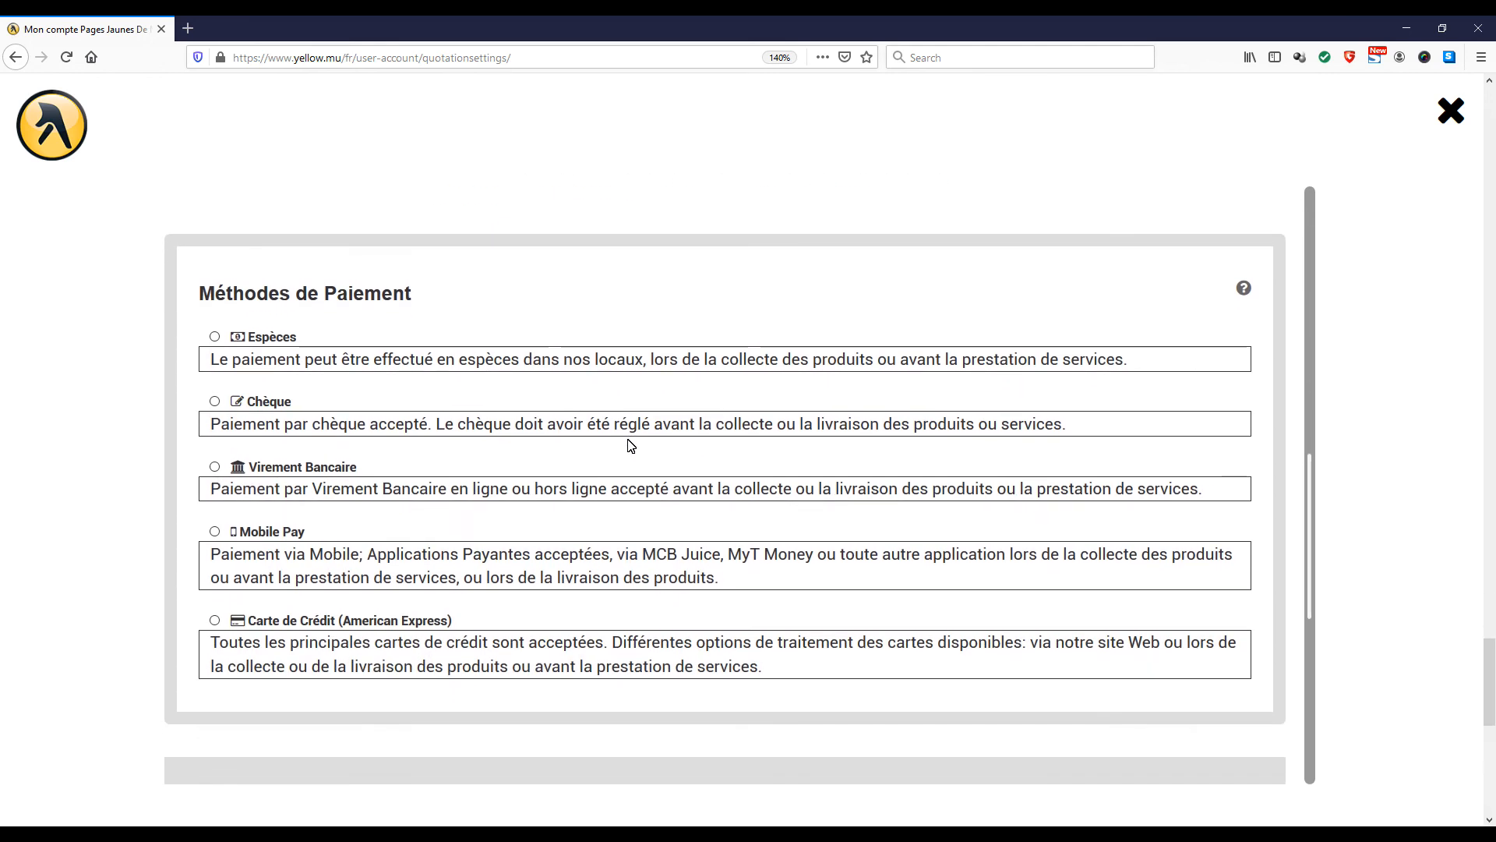
pyautogui.scroll(-4, 631, 446)
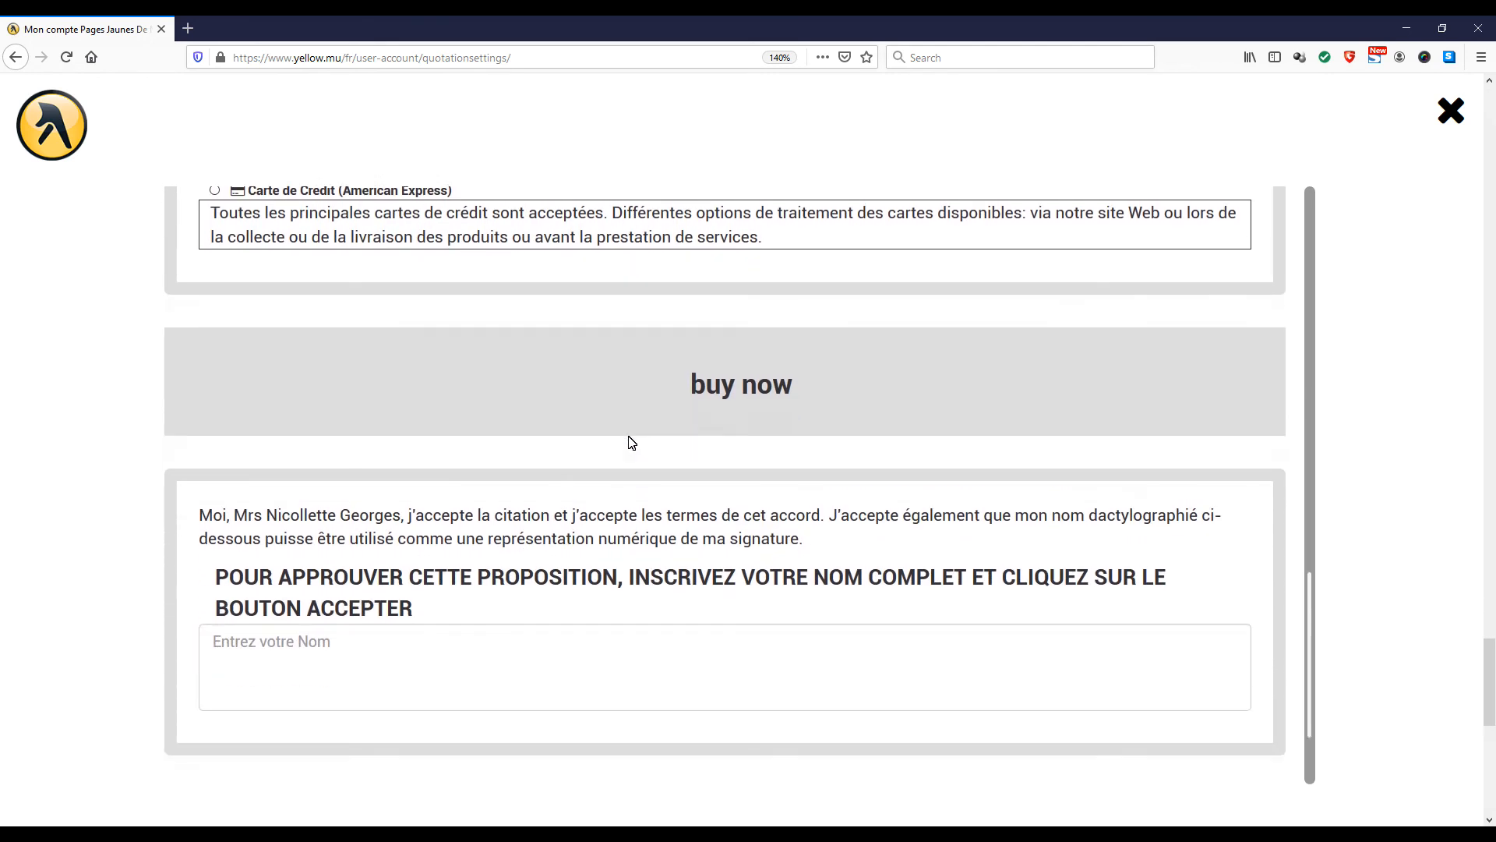
pyautogui.scroll(-3, 636, 435)
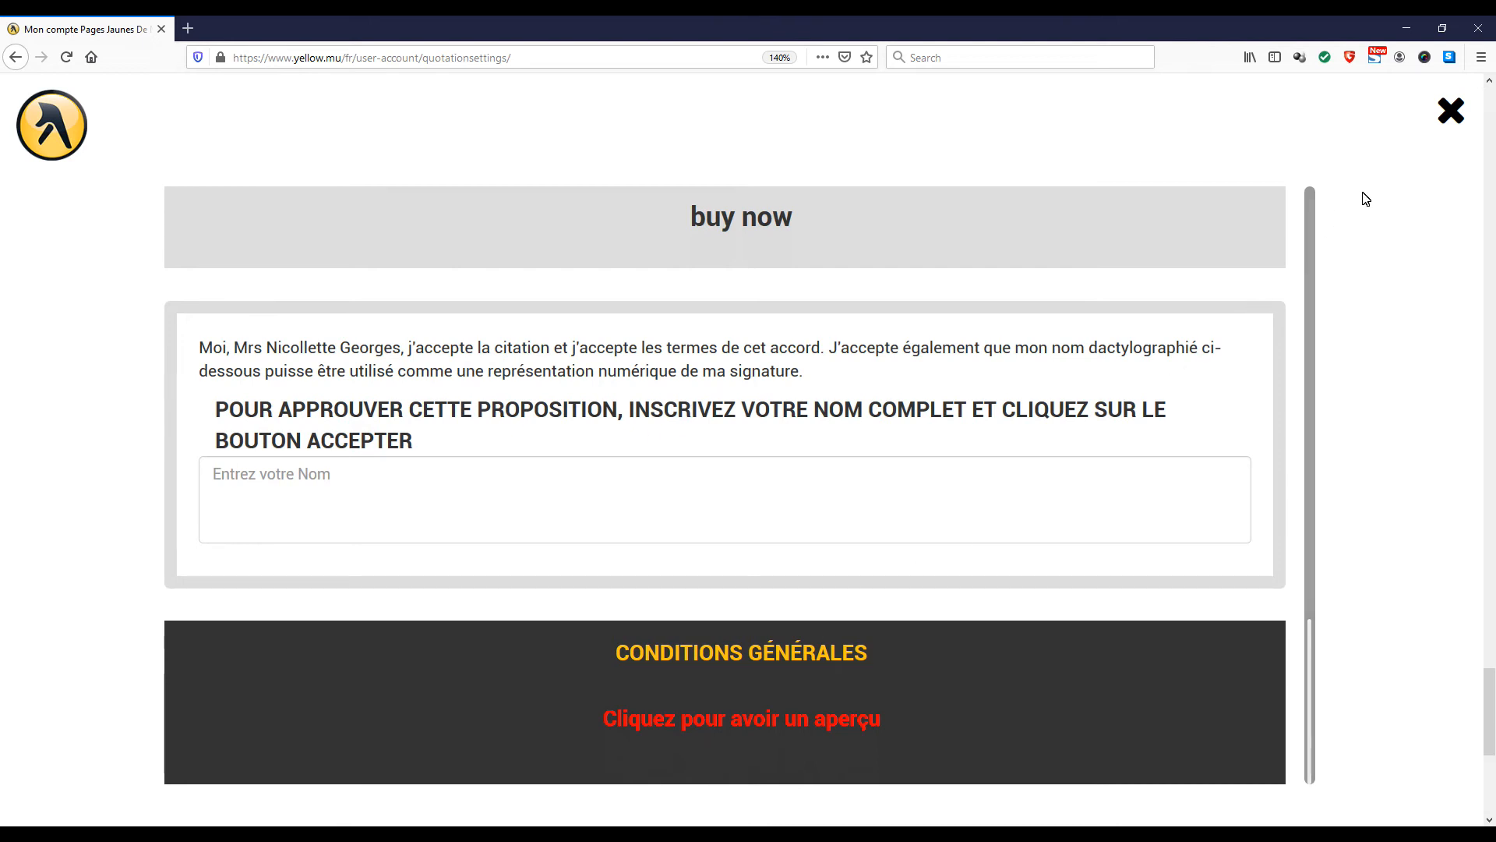
pyautogui.click(1449, 110)
# Go back through the quotation form and review the Graphiques - Général and Détails du Devis switches
pyautogui.scroll(15, 838, 275)
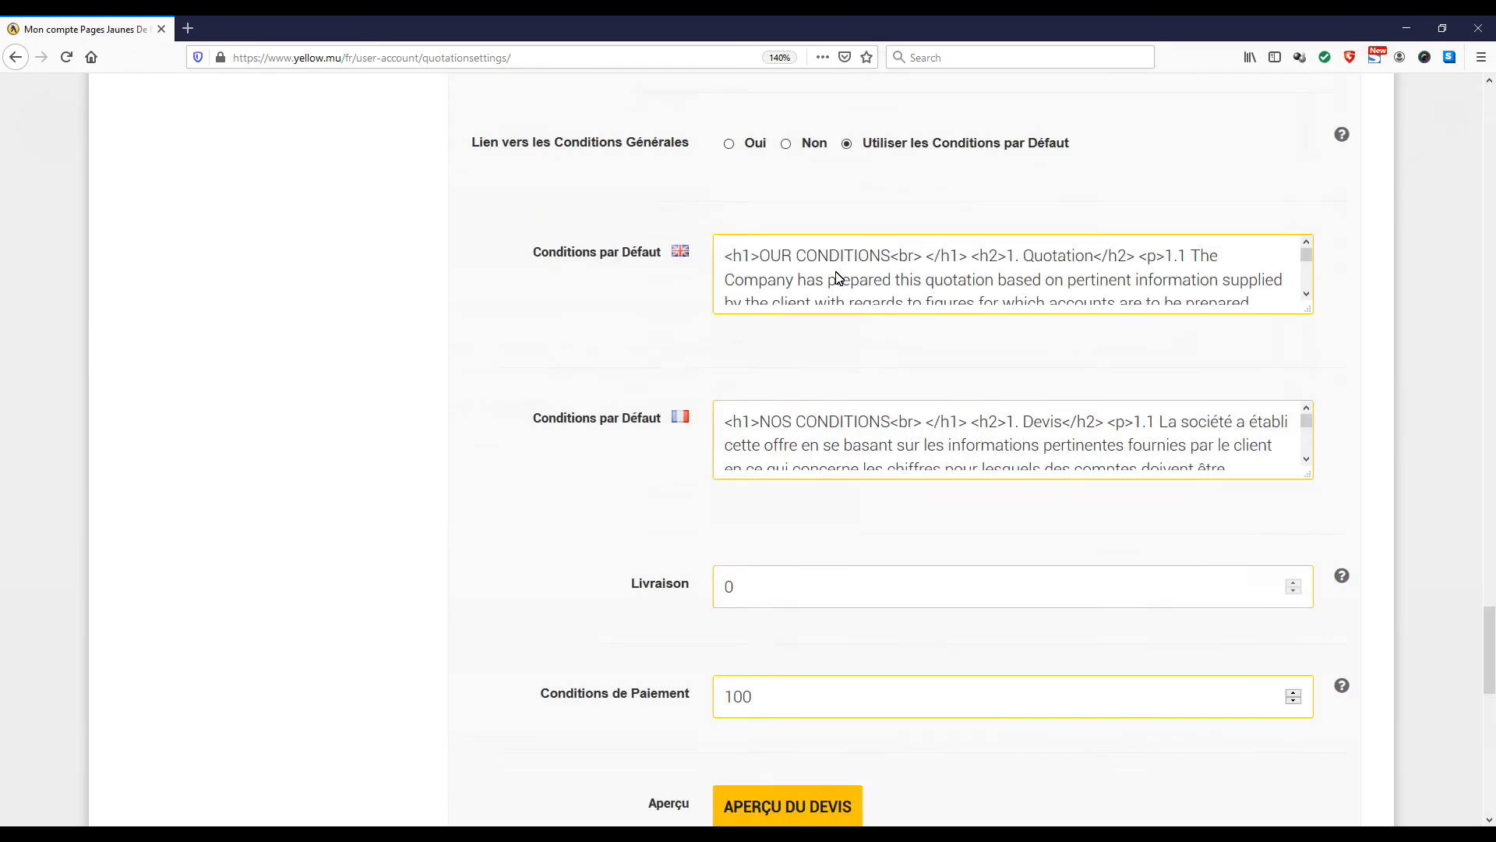
pyautogui.scroll(20, 839, 270)
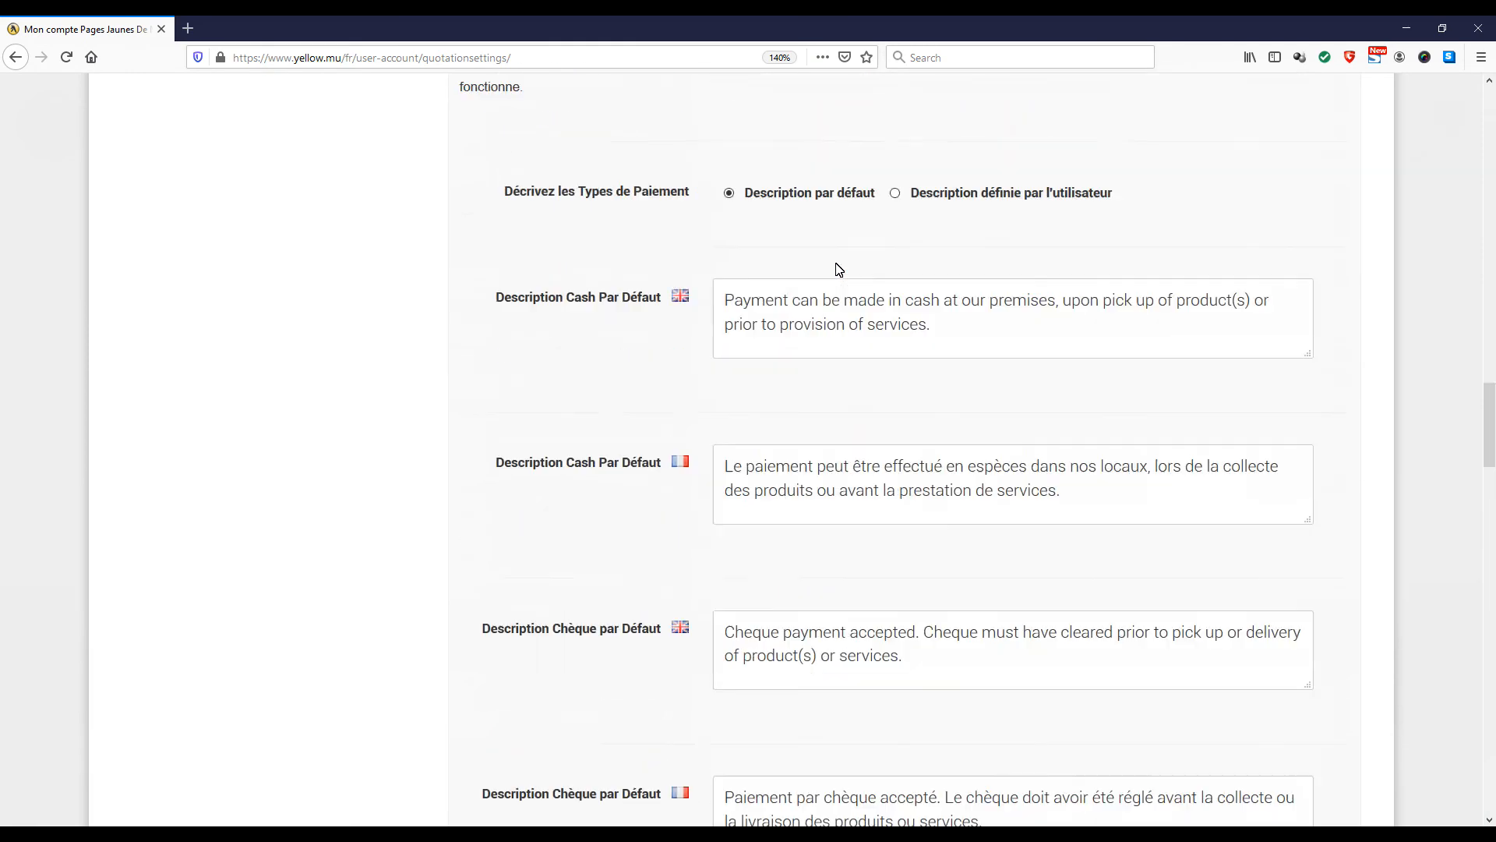
pyautogui.scroll(6, 839, 267)
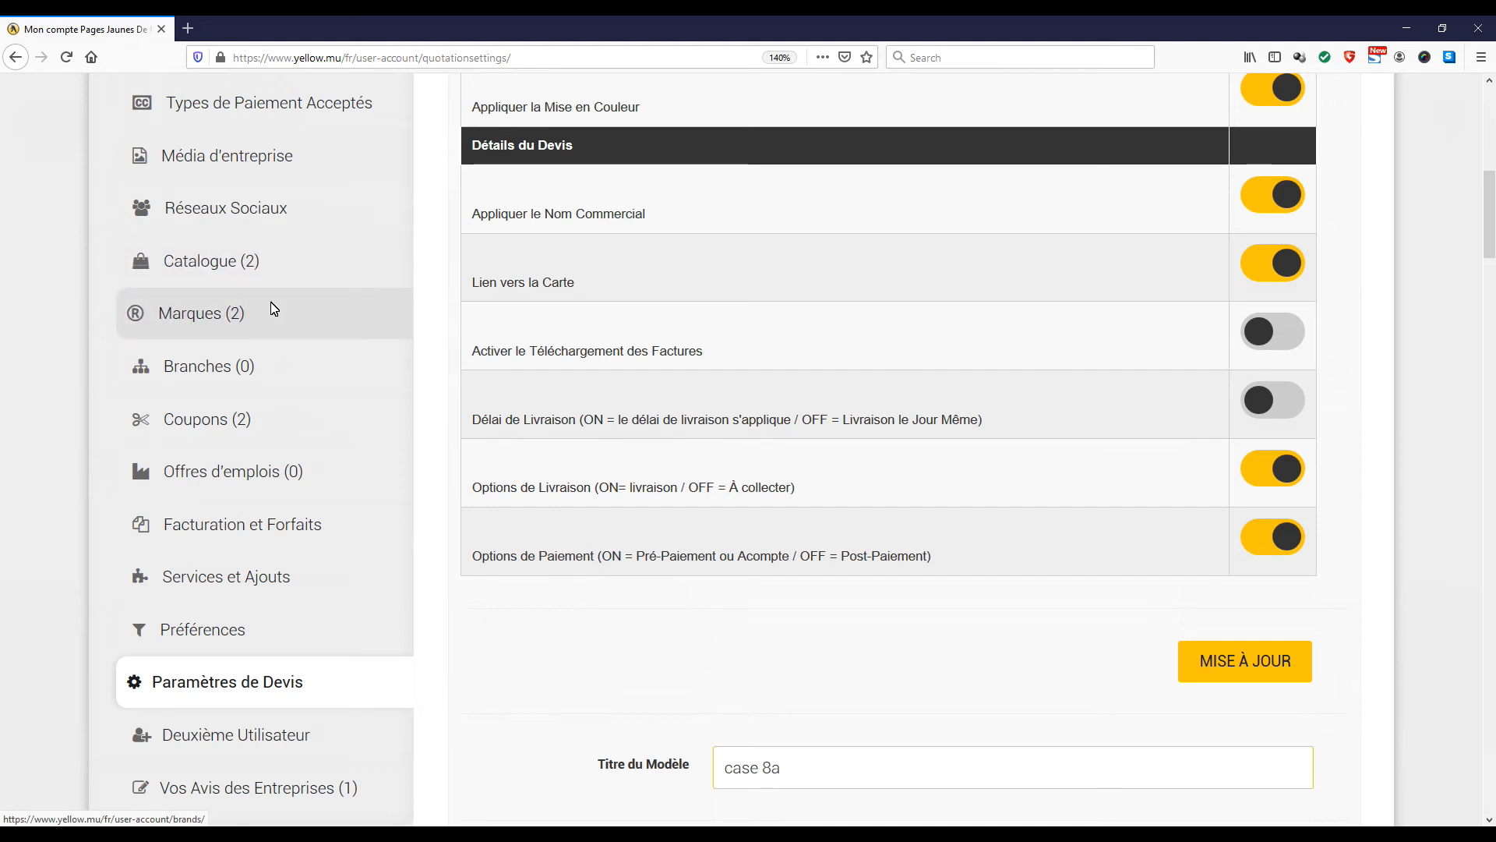
pyautogui.scroll(5, 273, 308)
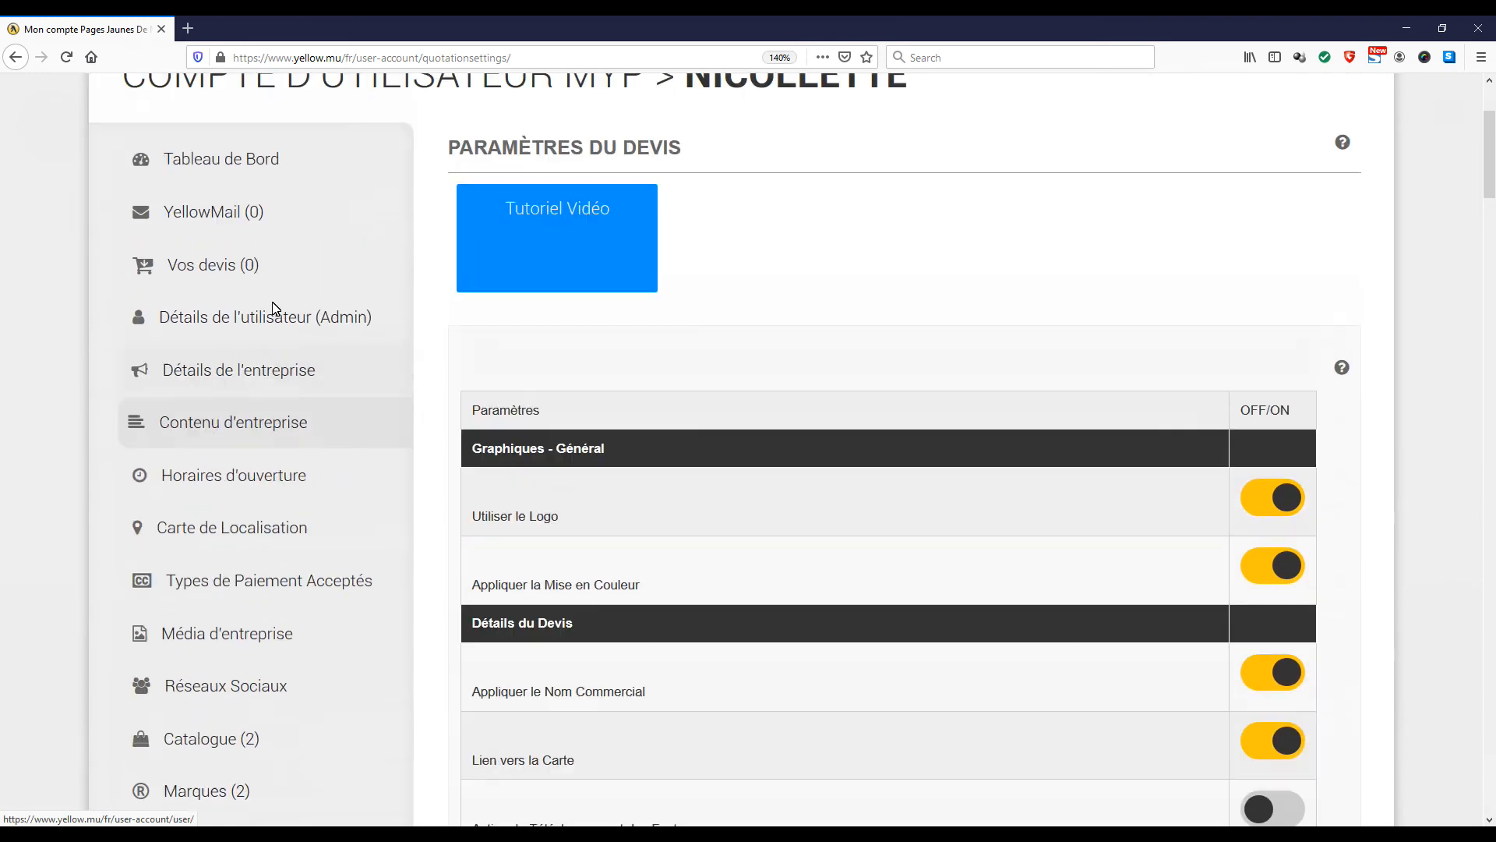
pyautogui.scroll(1, 273, 308)
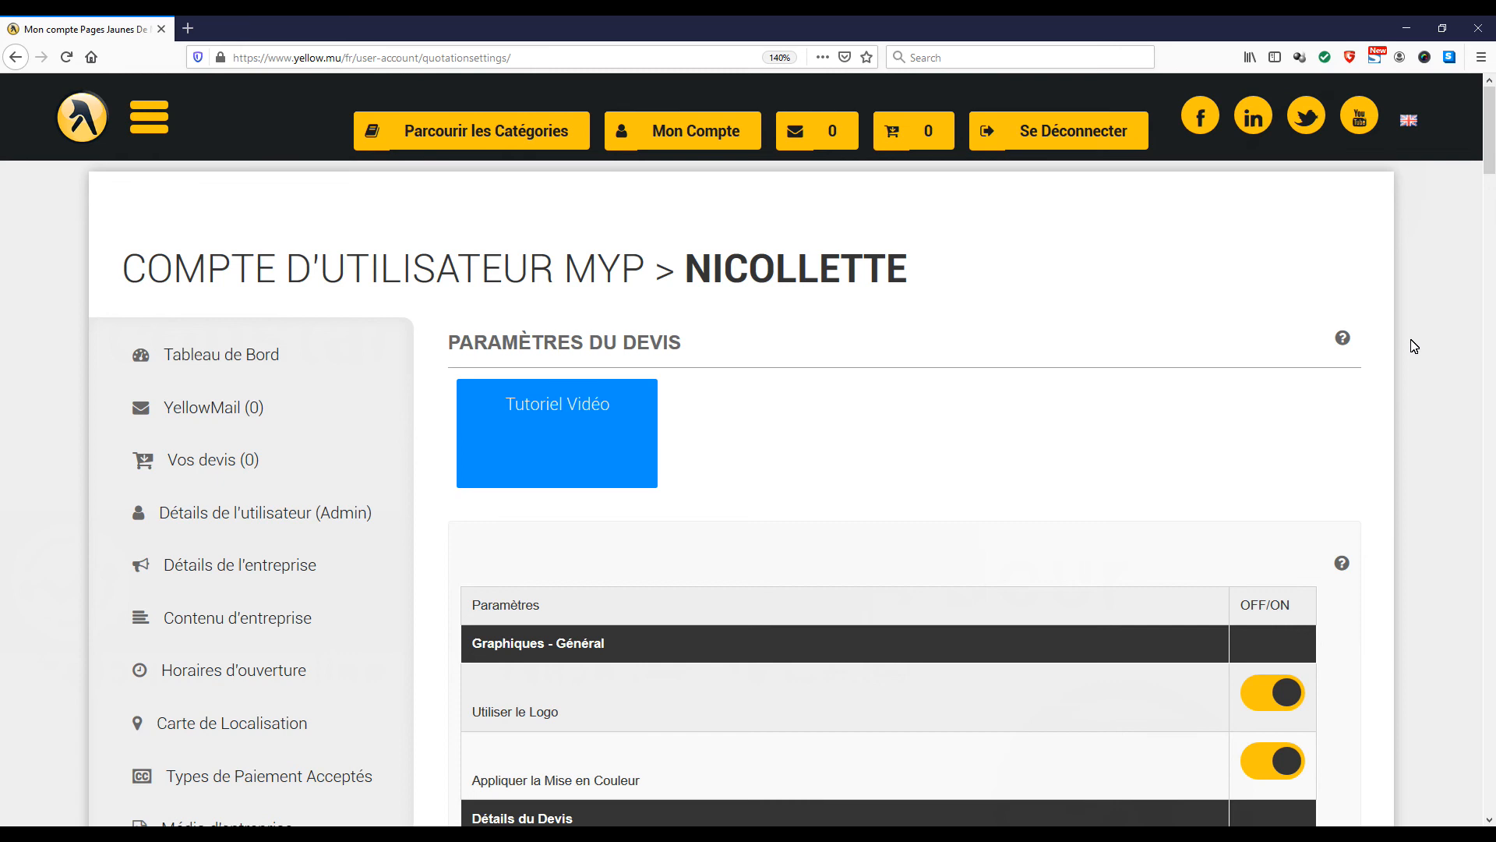
pyautogui.scroll(-5, 1415, 346)
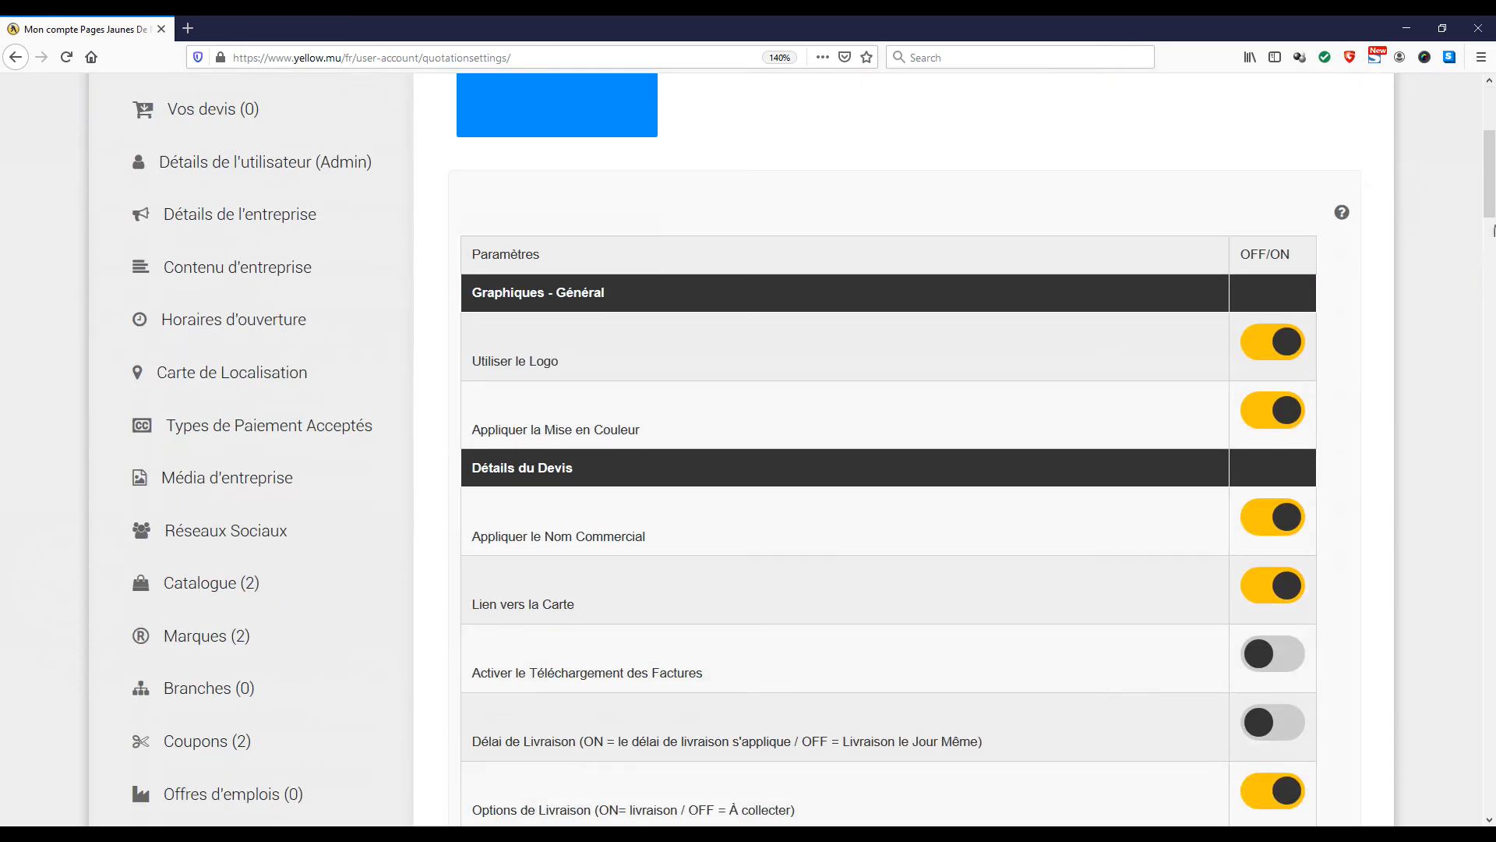
# Check the Livraison field, and switch Délai de Livraison to OFF for Livraison le Jour Même and Options de Livraison to OFF for À collecter
pyautogui.moveTo(1489, 215)
pyautogui.mouseDown()
pyautogui.moveTo(1489, 274)
pyautogui.moveTo(1491, 232)
pyautogui.mouseUp()
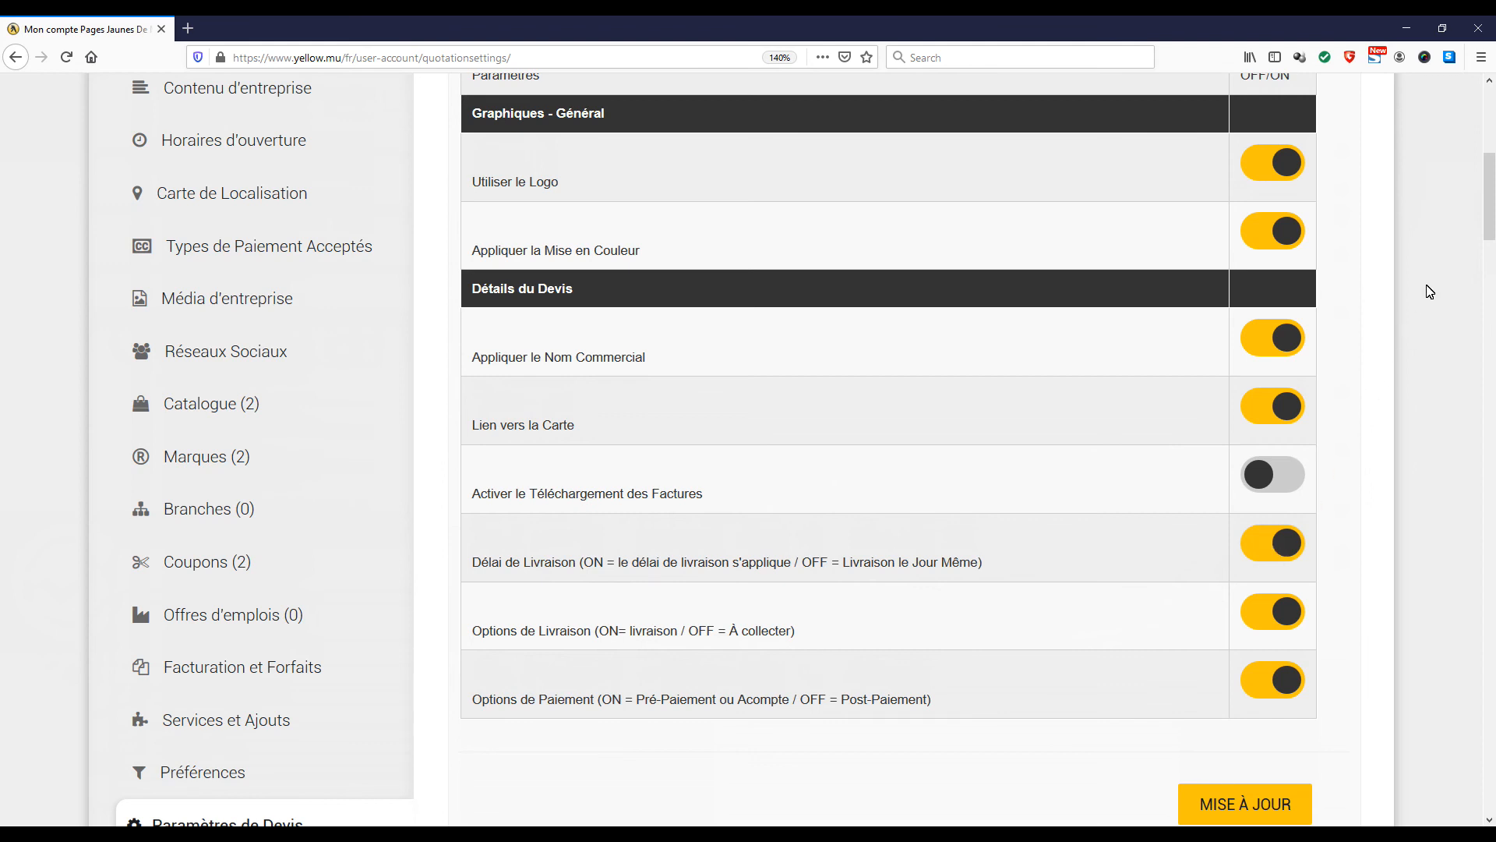
pyautogui.moveTo(1487, 231); pyautogui.dragTo(1473, 701)
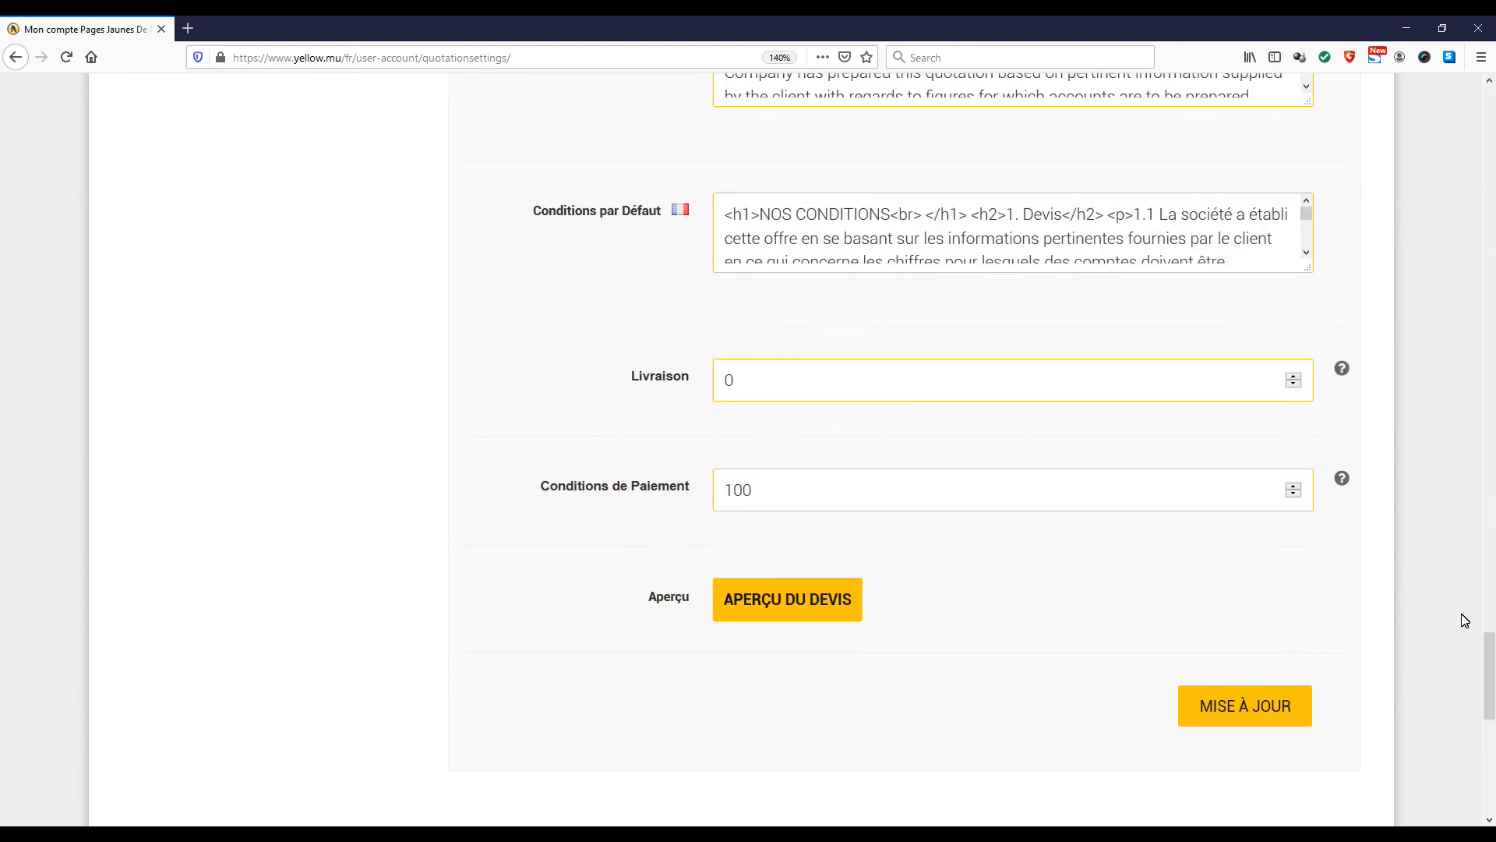
pyautogui.moveTo(1491, 647); pyautogui.dragTo(1465, 194)
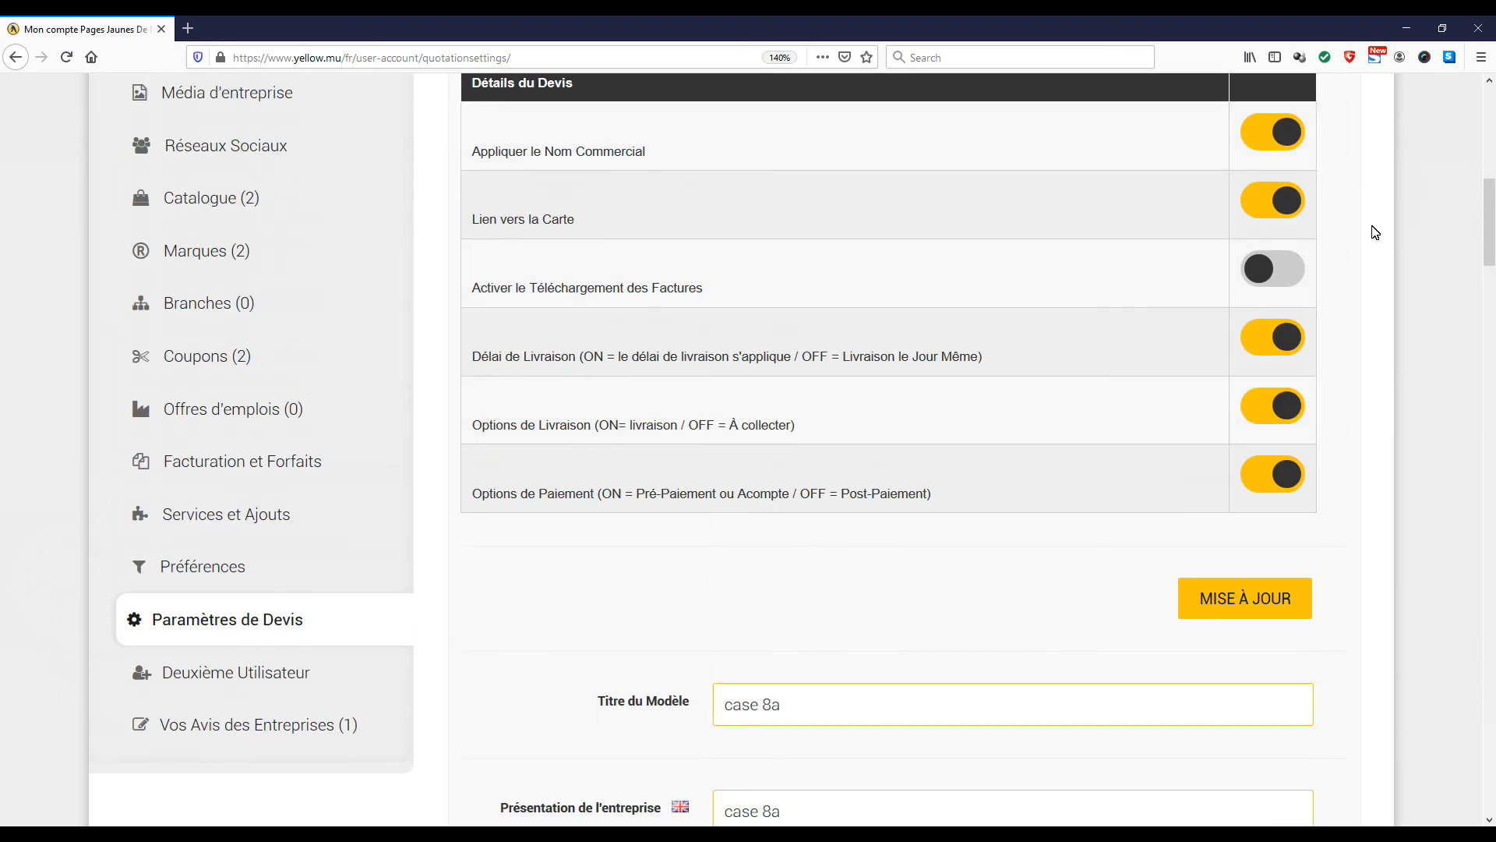
pyautogui.click(1269, 348)
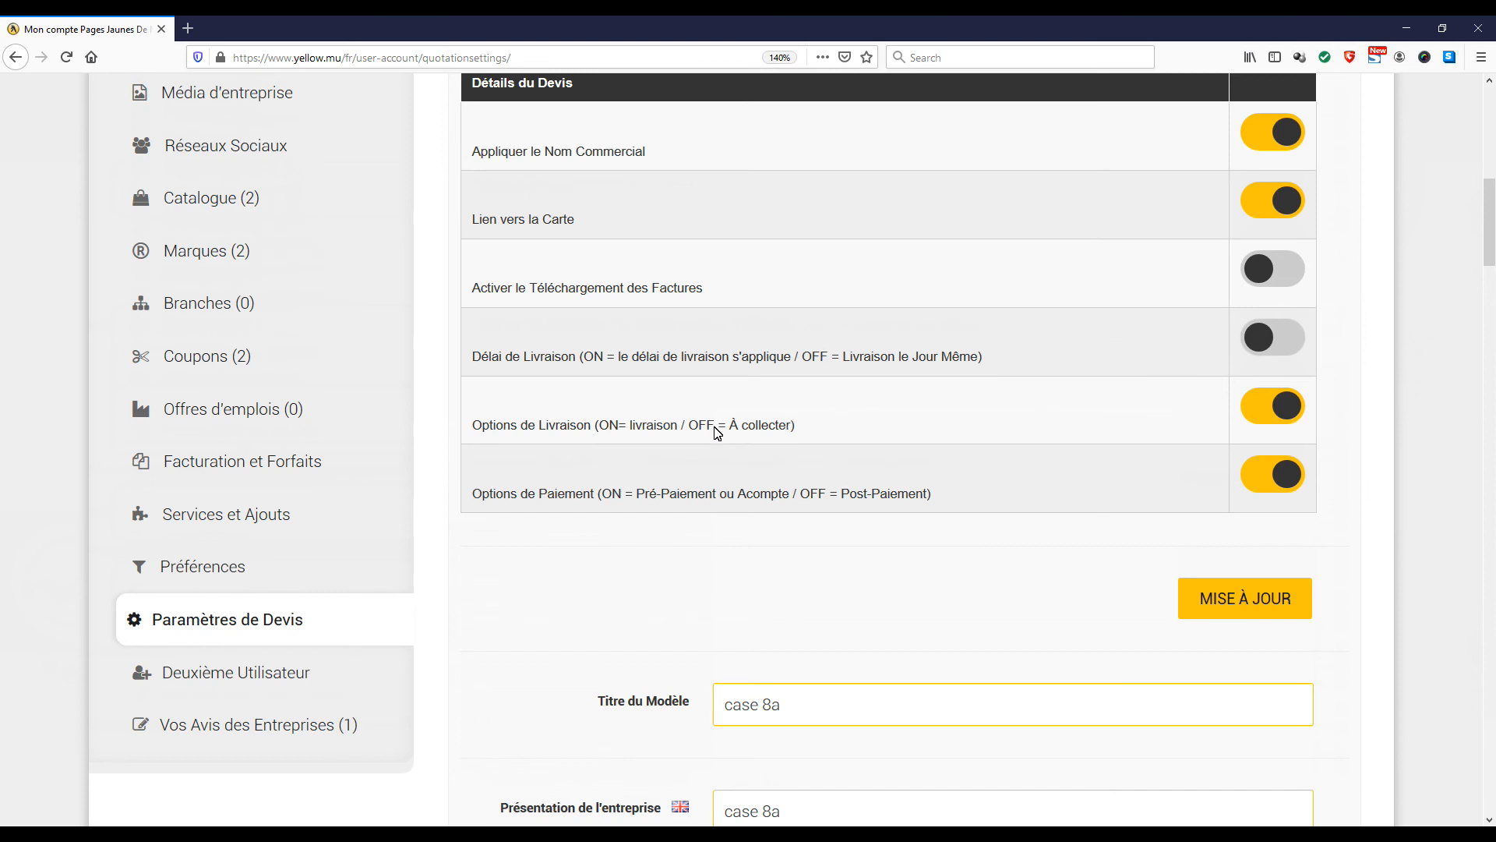
pyautogui.click(1284, 403)
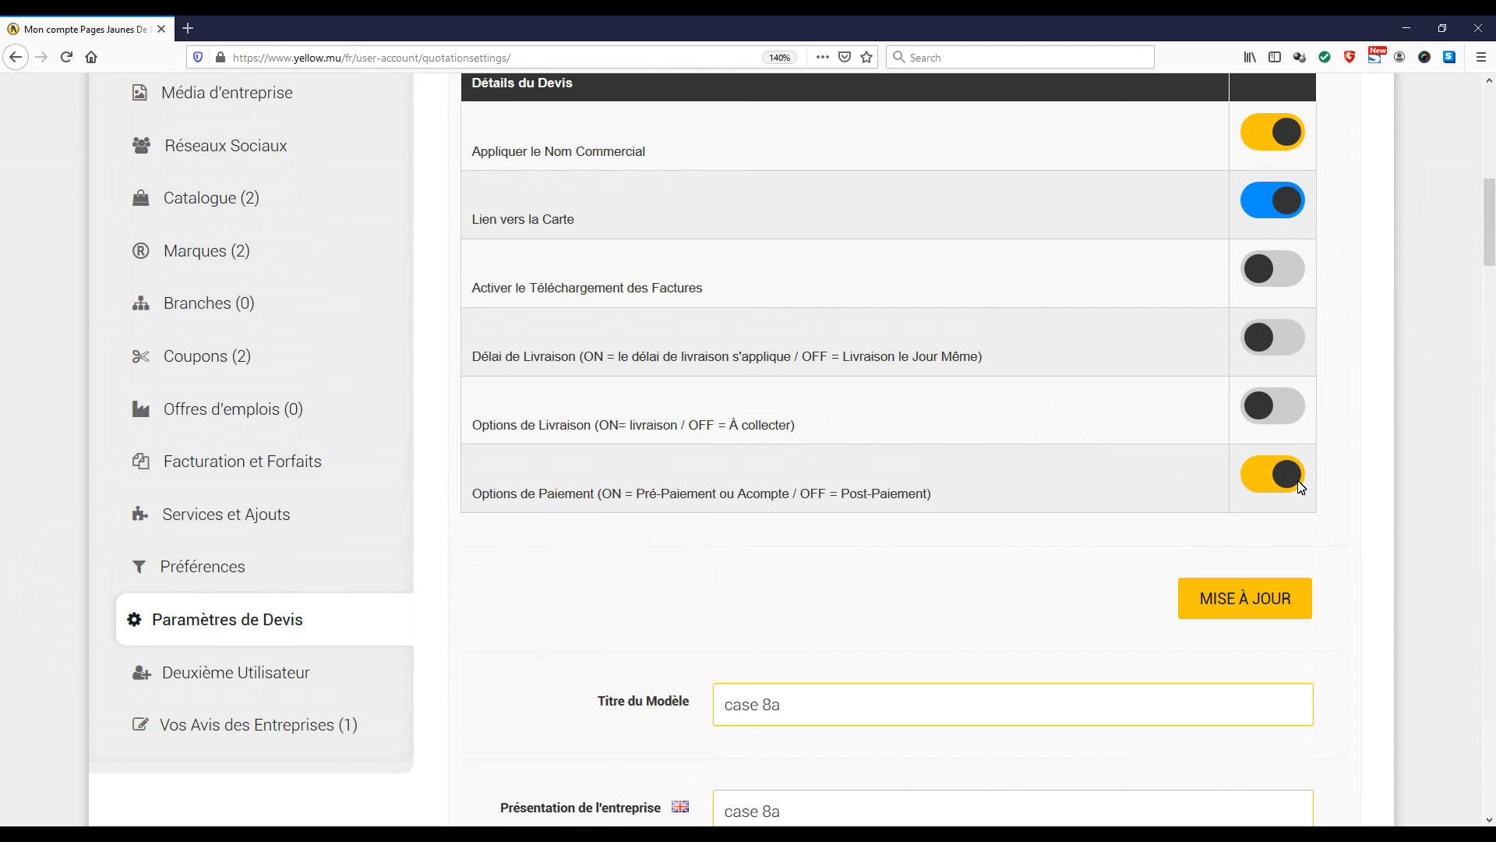
# Review the Conditions de Paiement field and the default payment descriptions, and set Options de Paiement to OFF for Post-Paiement
pyautogui.moveTo(1488, 259); pyautogui.dragTo(1490, 758)
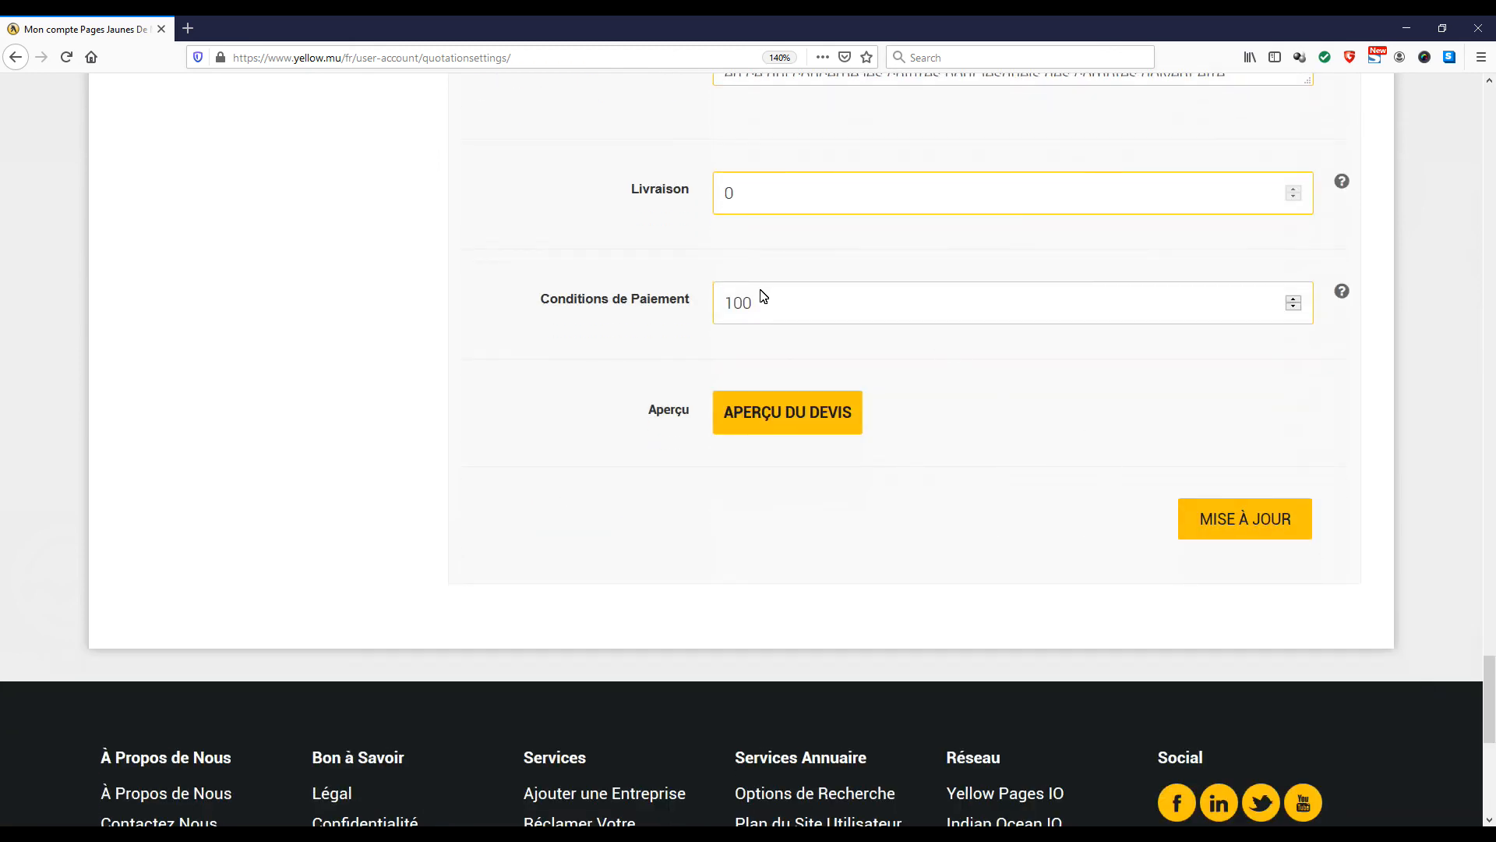
pyautogui.moveTo(1488, 719); pyautogui.dragTo(1490, 673)
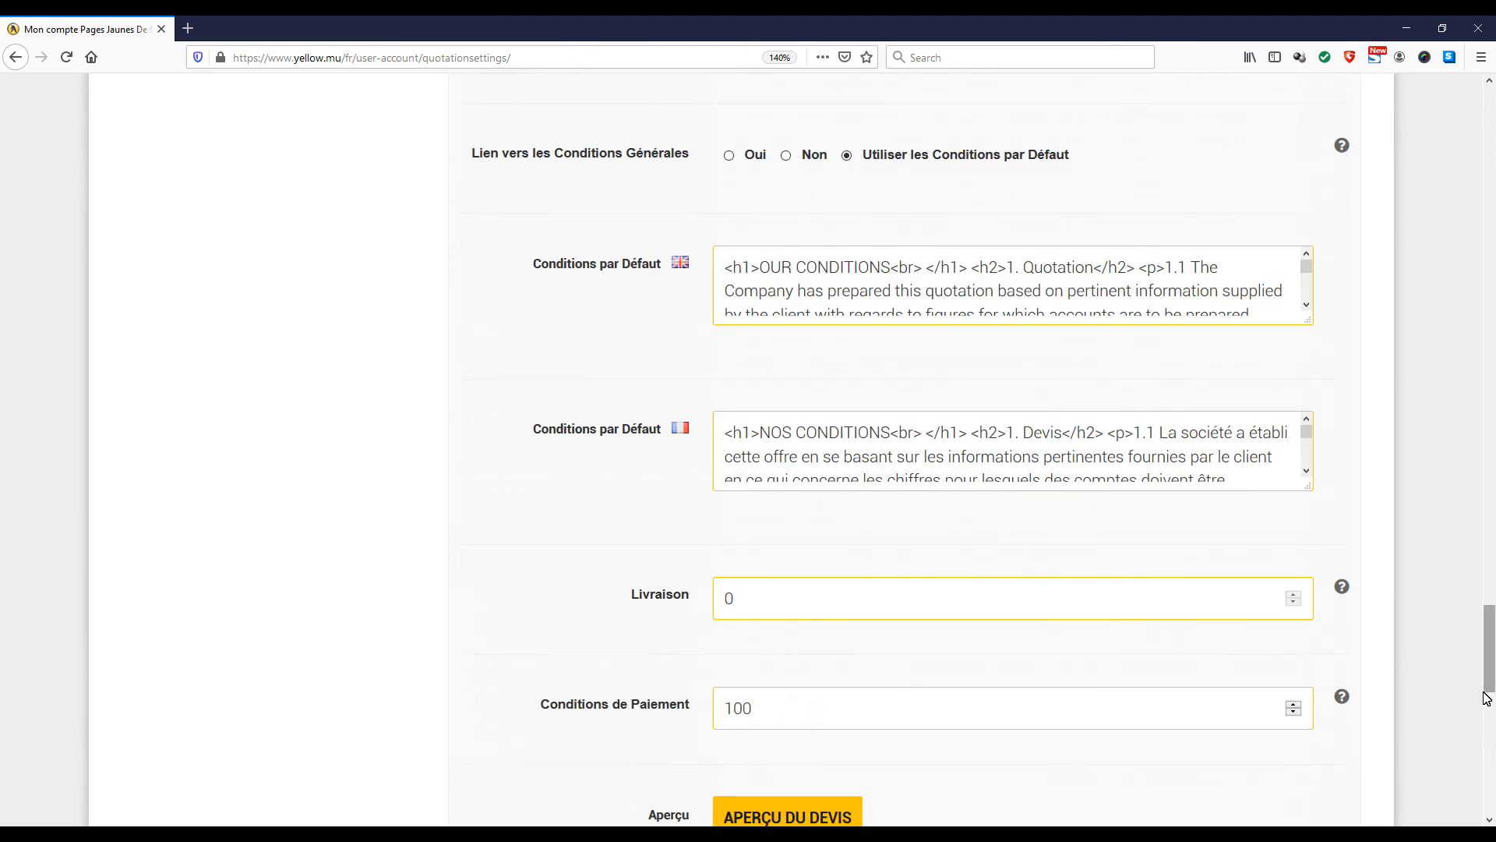
pyautogui.scroll(10, 984, 483)
pyautogui.scroll(10, 985, 484)
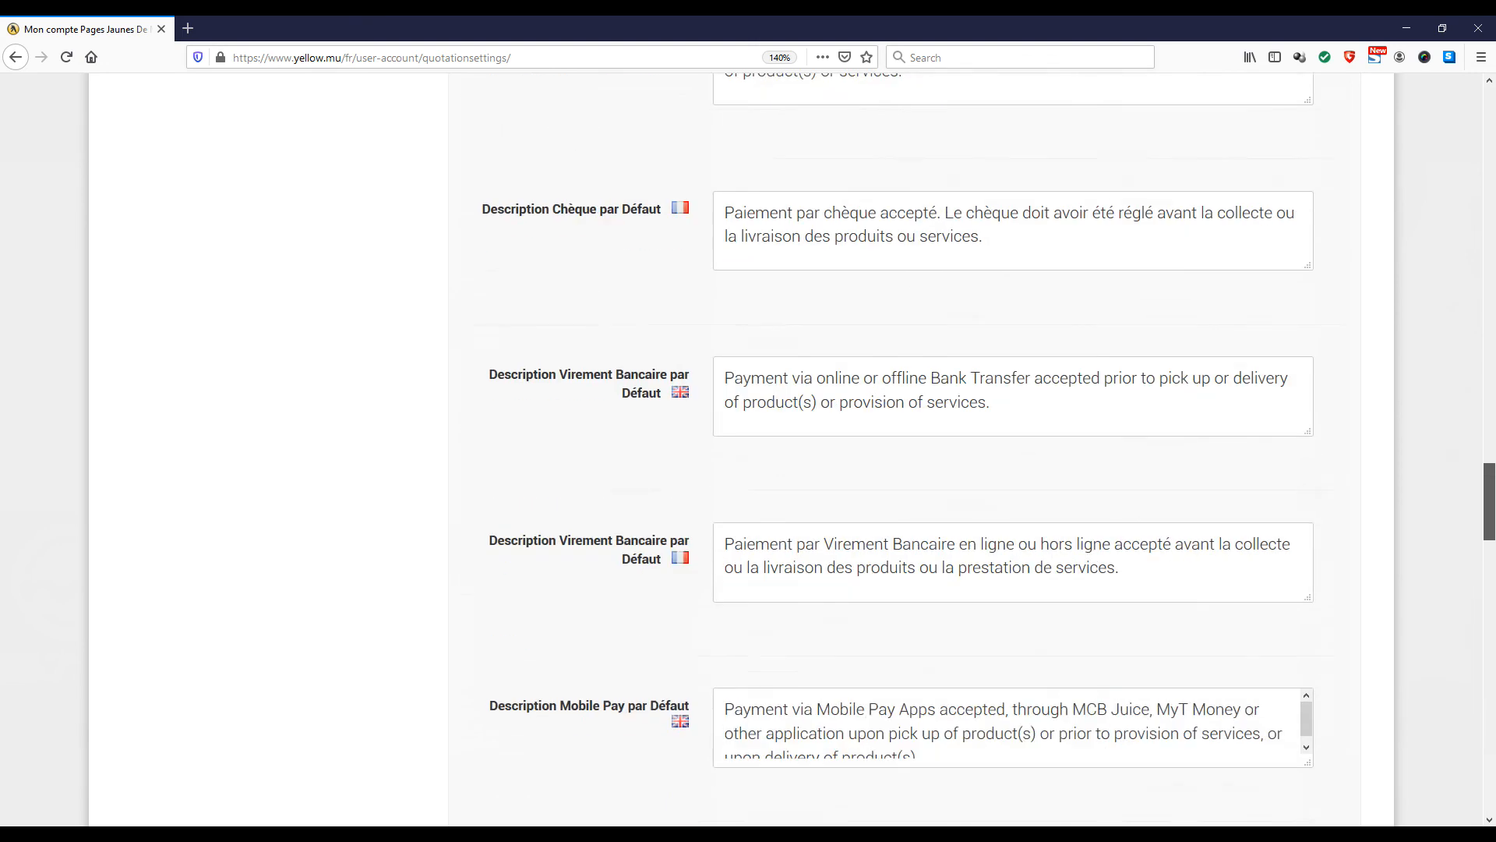
pyautogui.moveTo(1489, 485); pyautogui.dragTo(1488, 288)
pyautogui.click(1292, 274)
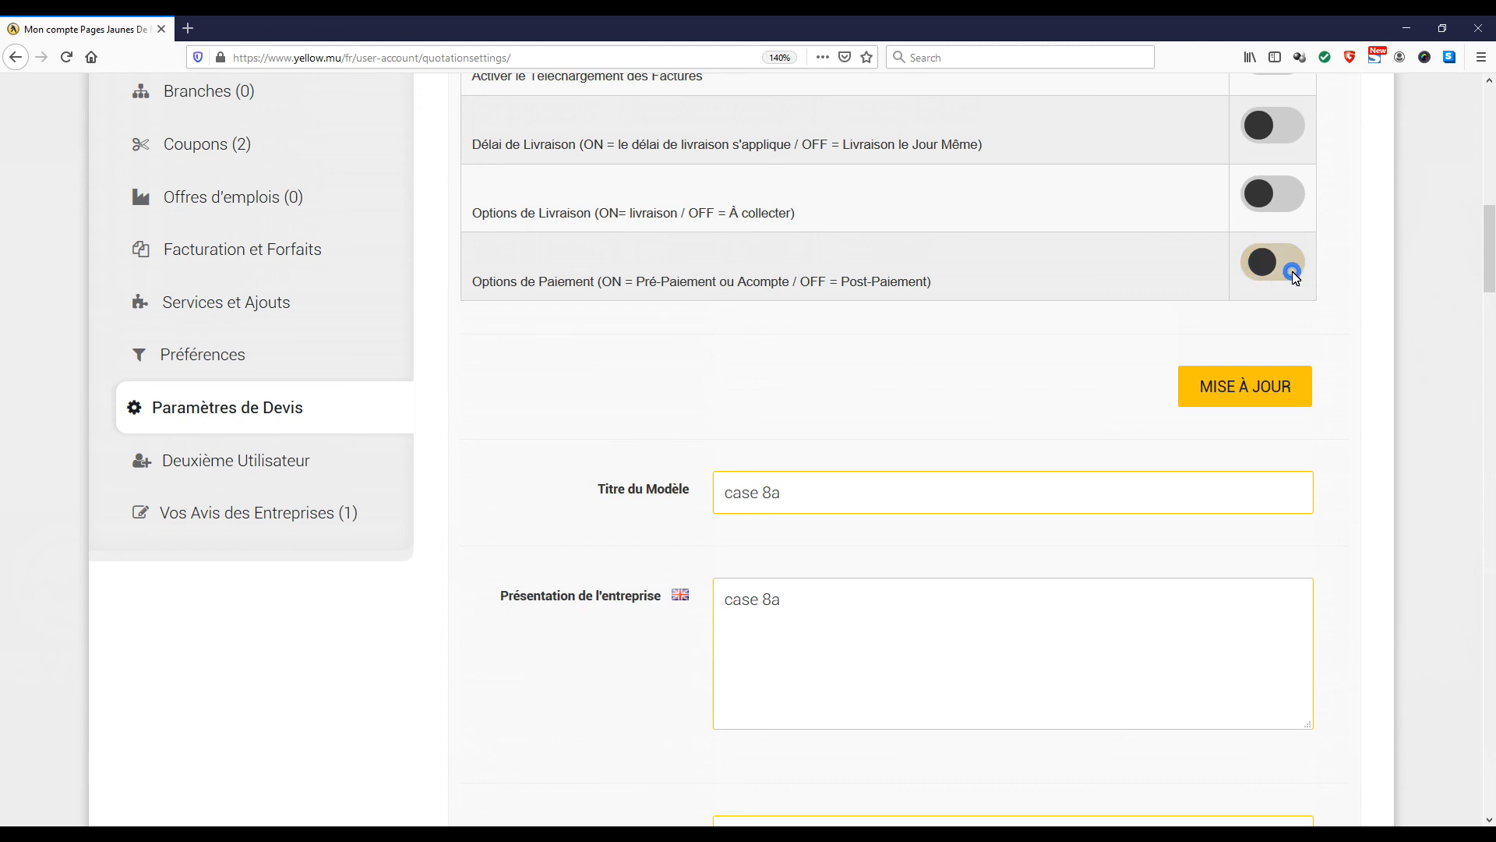